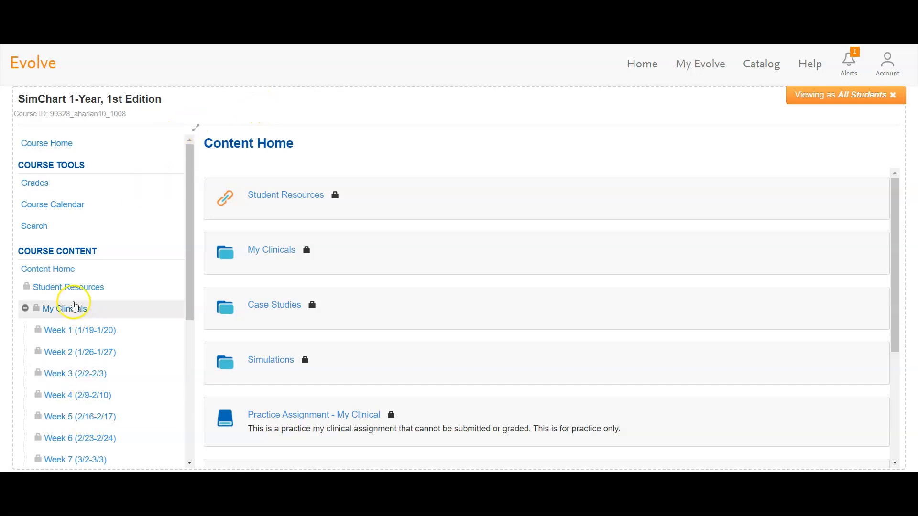
Open the simulation for the Week 5 (2/16-2/17) assignment in My Clinicals.
click(66, 311)
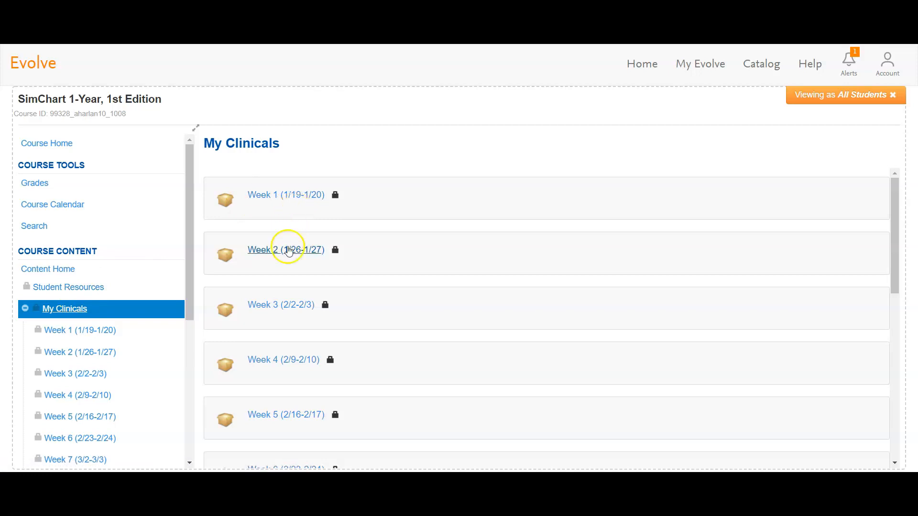
scroll(301, 289, down, 3)
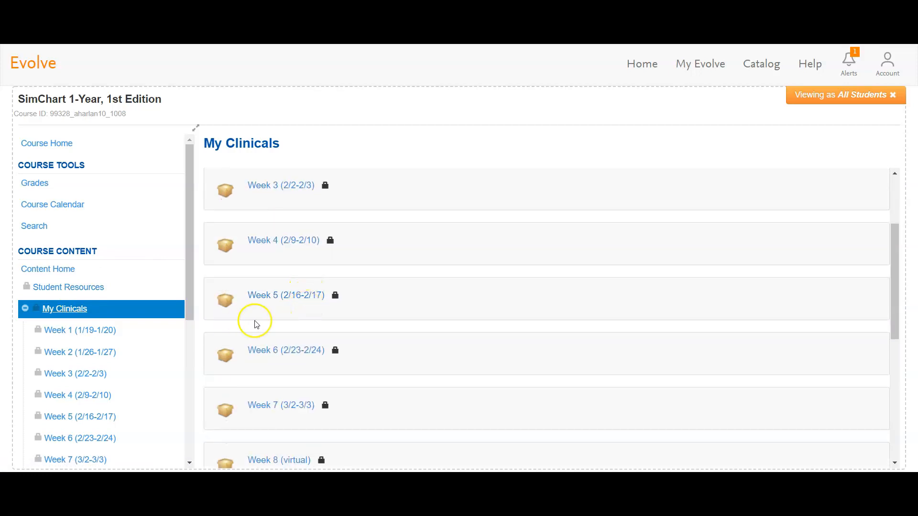
click(289, 295)
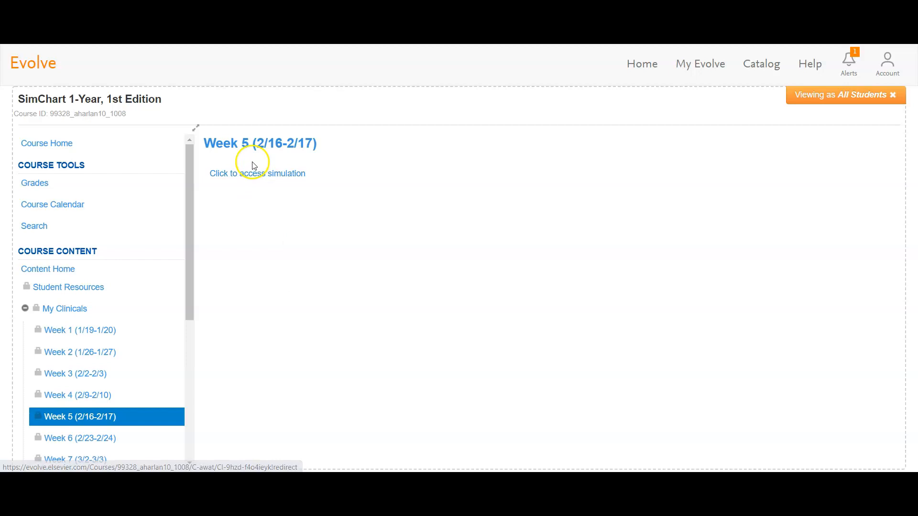
click(254, 175)
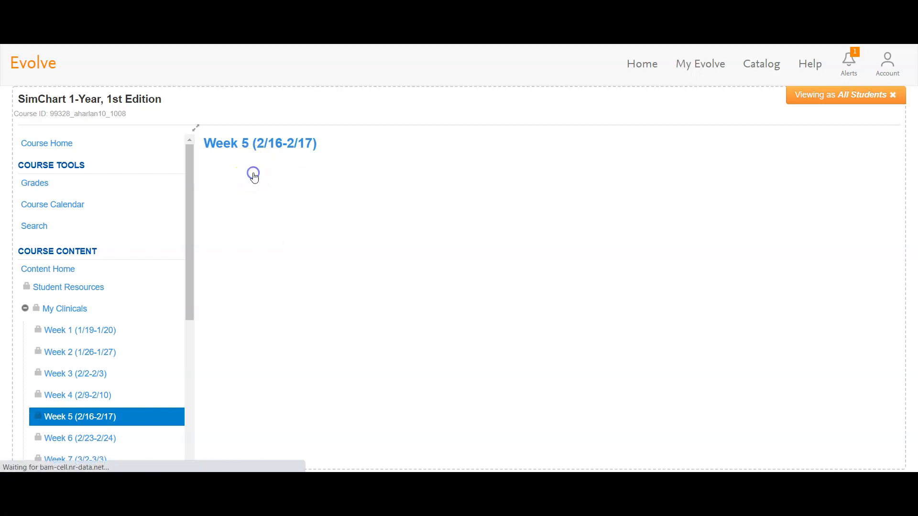
click(475, 180)
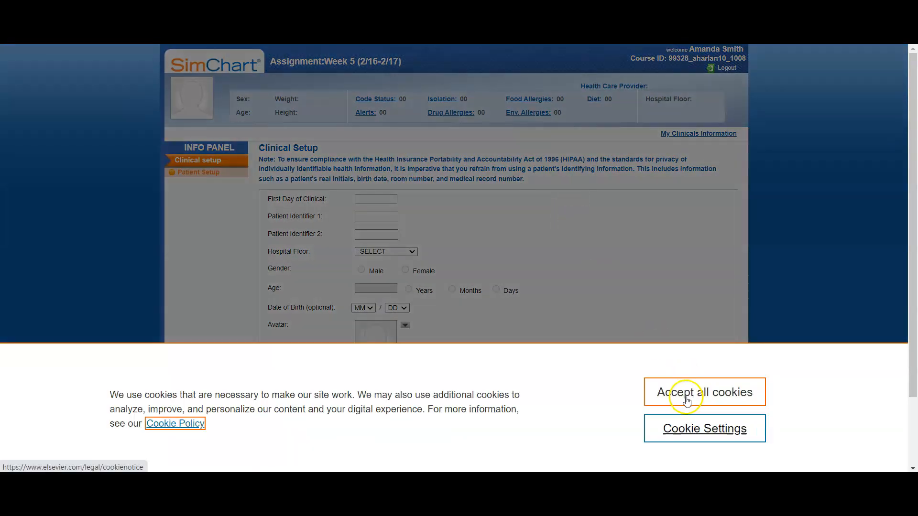
Save the clinical setup for the 57-year-old male patient on the Medical-Surgical floor.
click(687, 387)
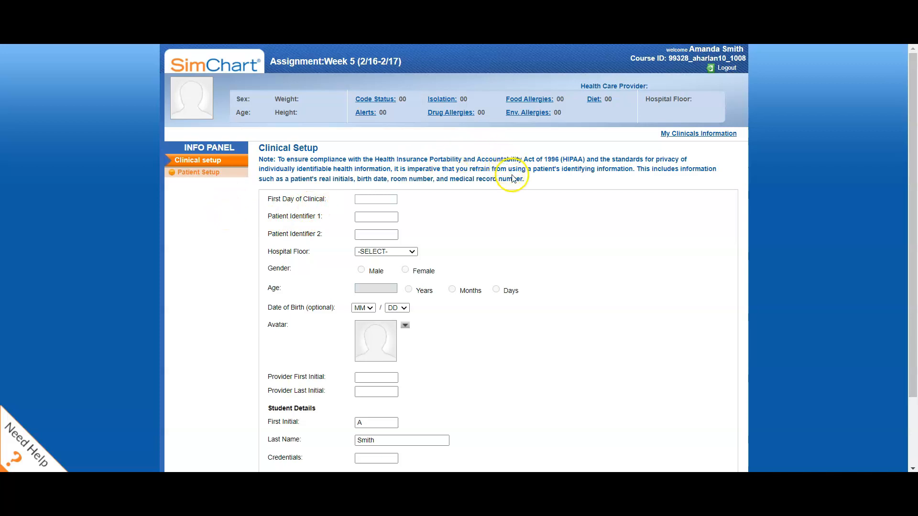
scroll(513, 182, down, 2)
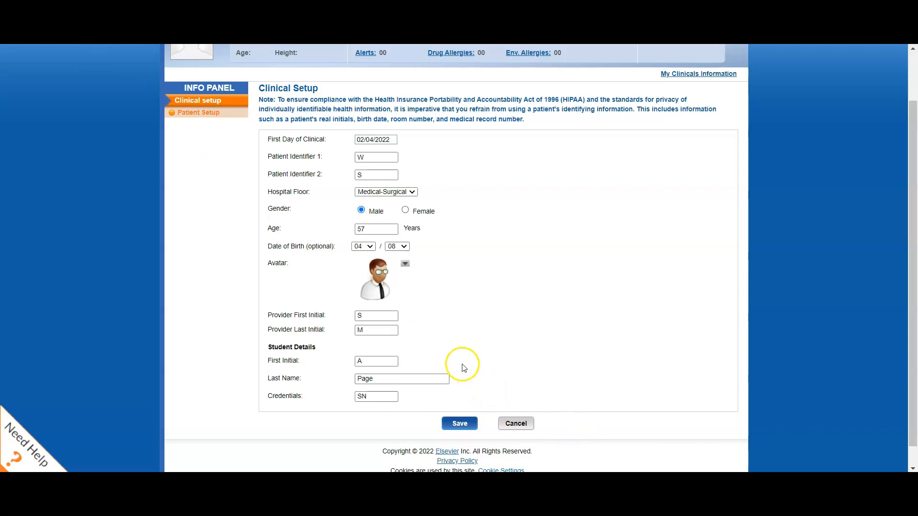
click(462, 425)
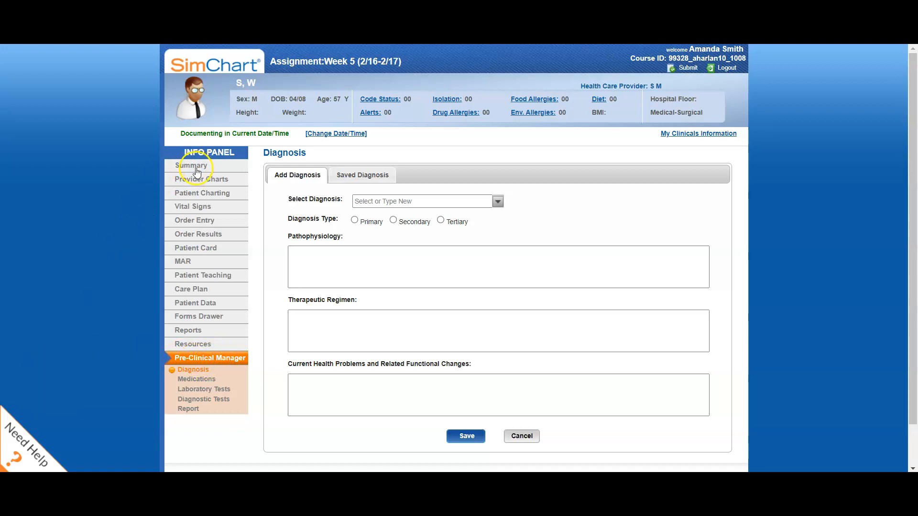
Open the Complete Physical Assessment - Head-to-Toe form in the patient charting's system assessments.
click(200, 195)
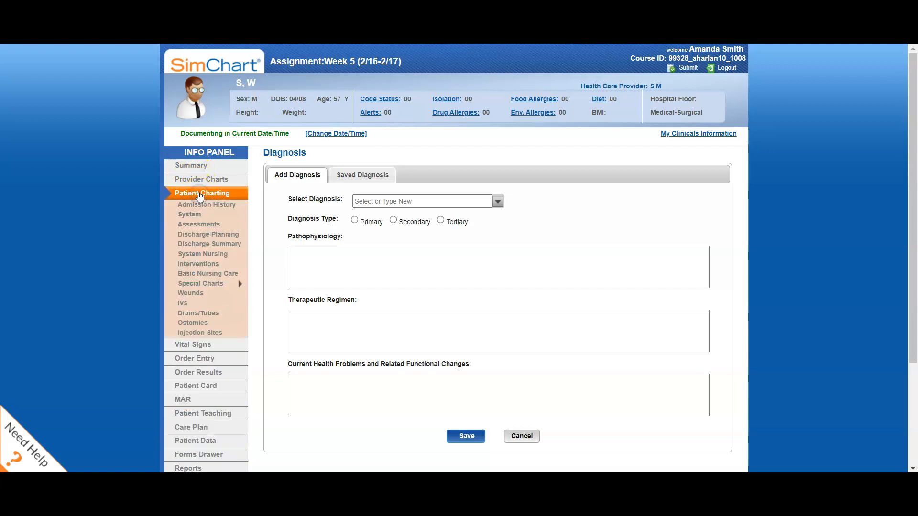
click(203, 226)
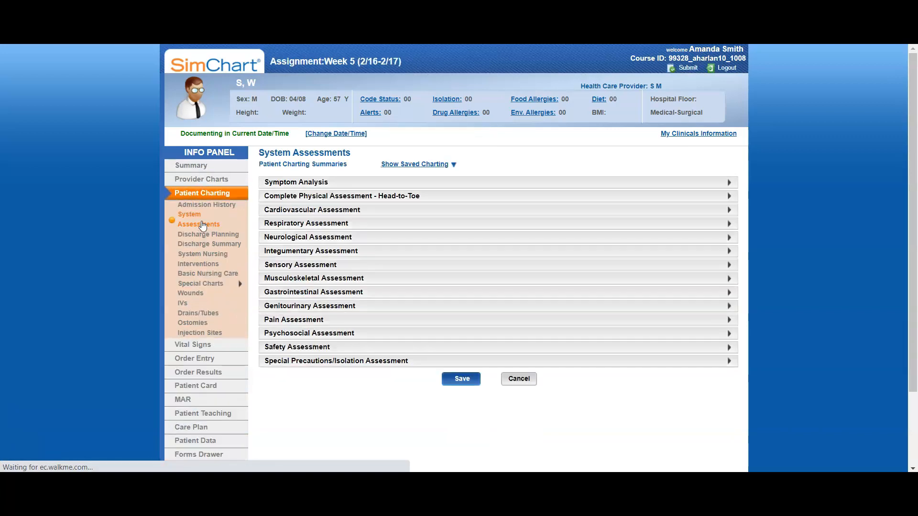
click(231, 245)
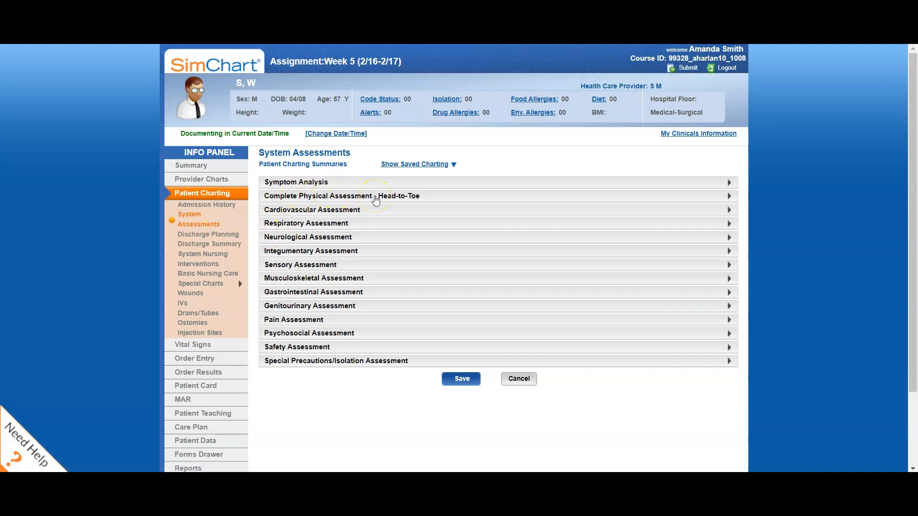
click(376, 197)
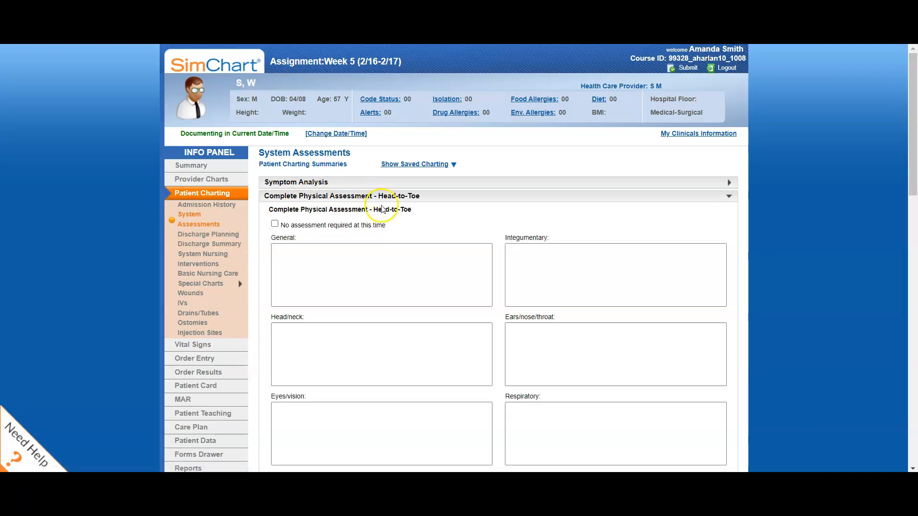
Review the head-to-toe assessment fields from General and Integumentary through Assessment Summary and Plan.
scroll(454, 226, down, 1)
click(303, 199)
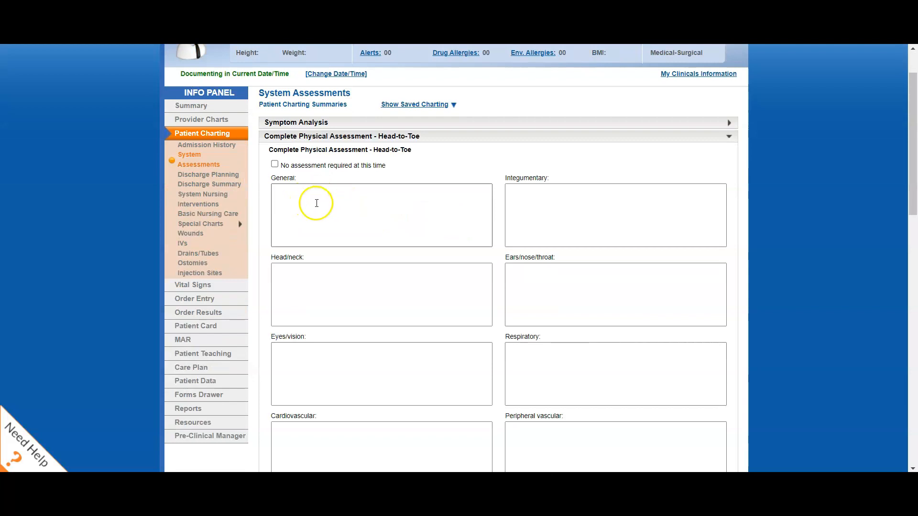
click(573, 205)
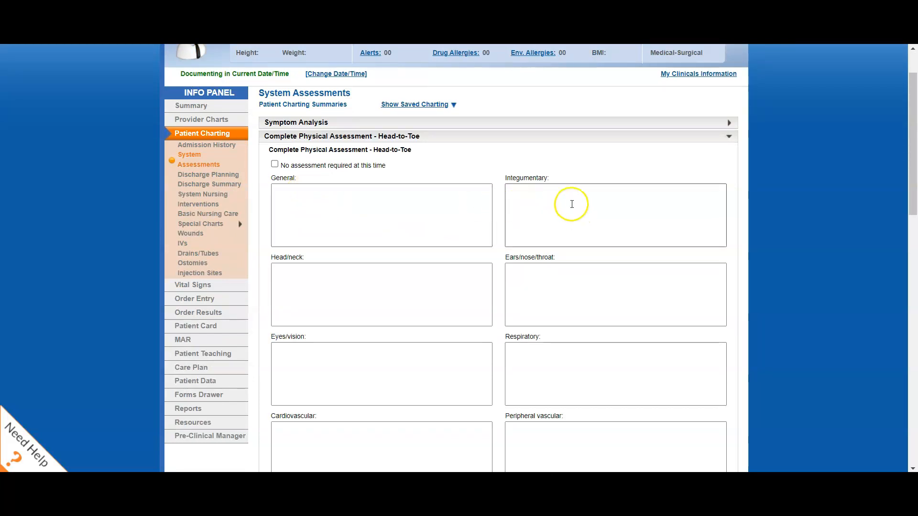
scroll(358, 309, down, 1)
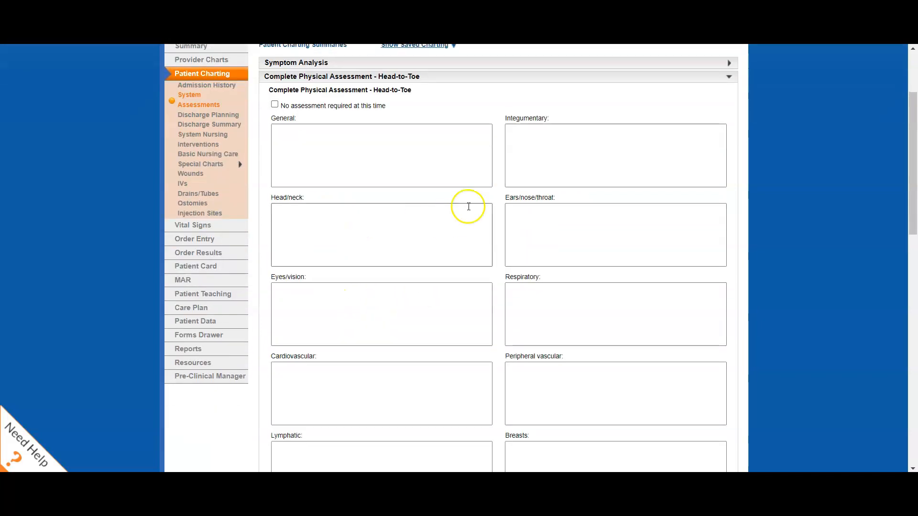
scroll(538, 224, down, 1)
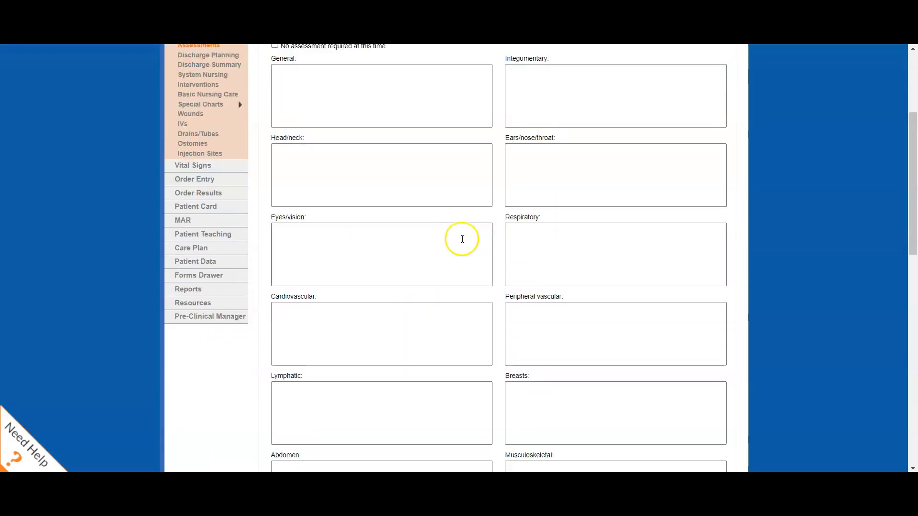
click(554, 246)
scroll(554, 246, down, 1)
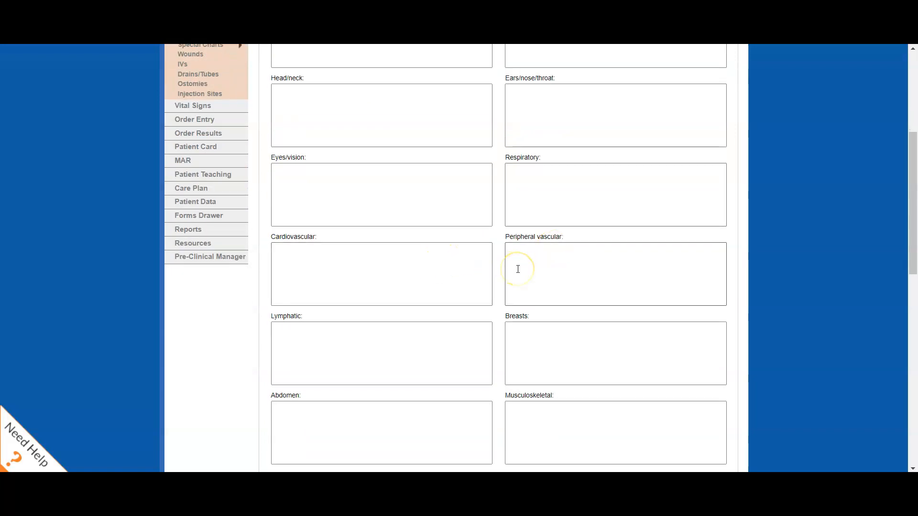
scroll(518, 270, down, 1)
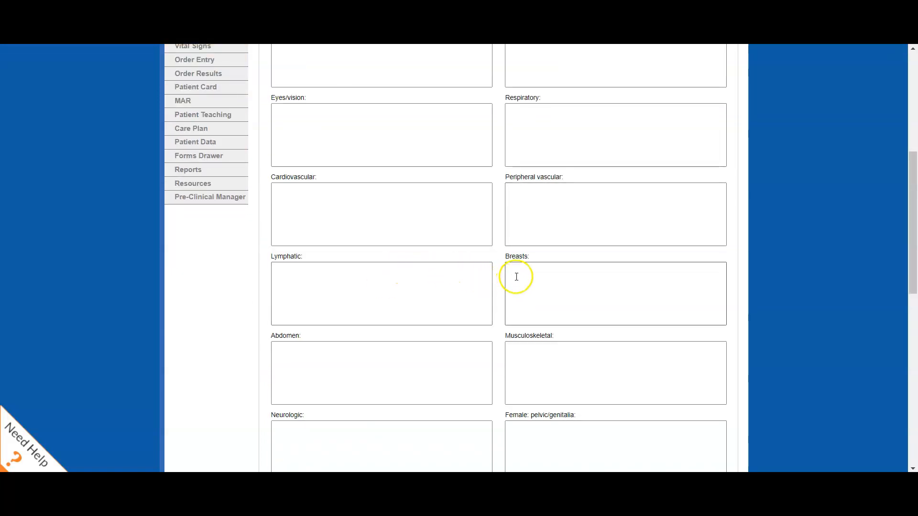
scroll(525, 278, down, 1)
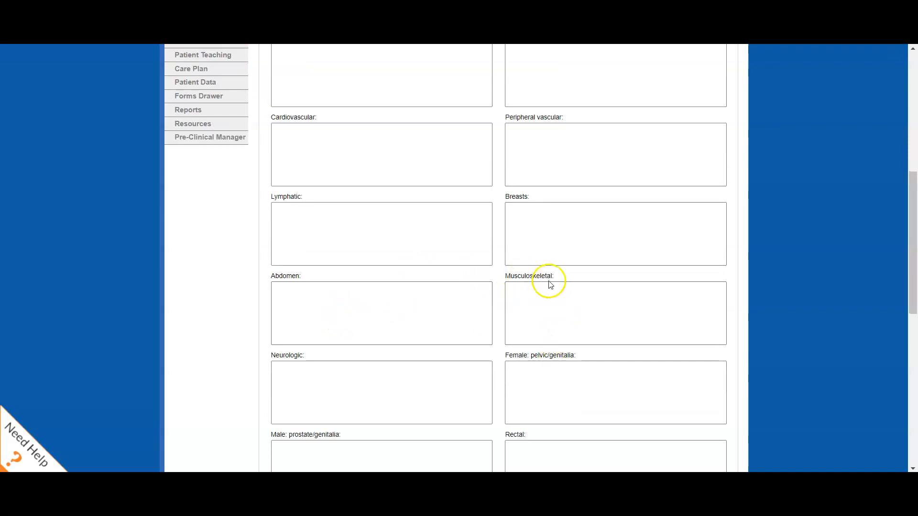
scroll(557, 315, down, 1)
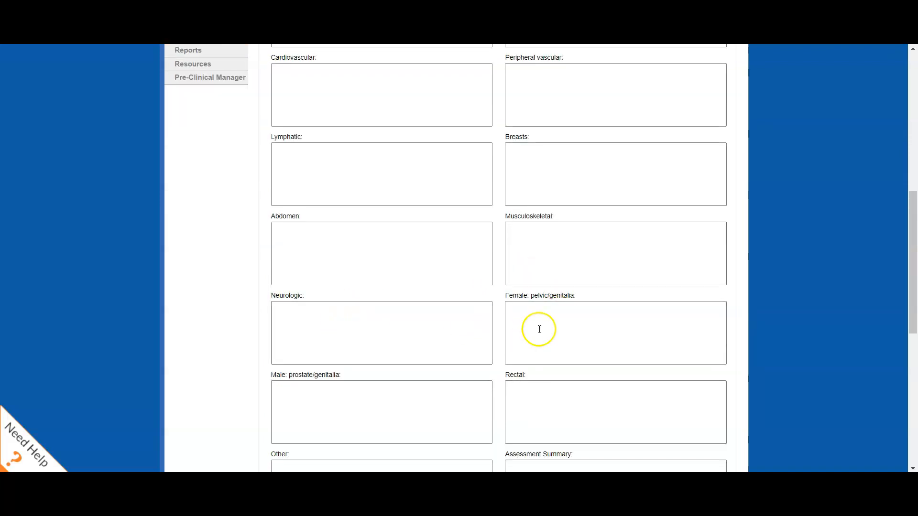
scroll(537, 325, down, 1)
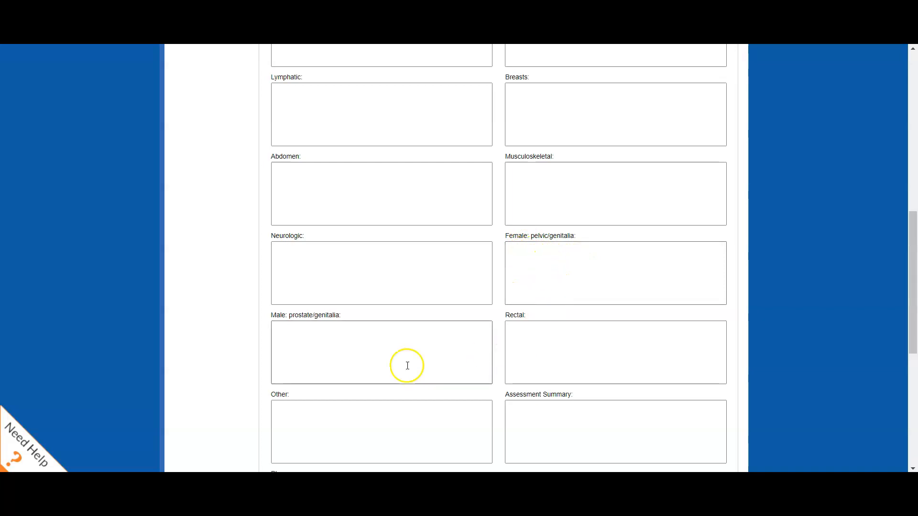
scroll(387, 331, down, 1)
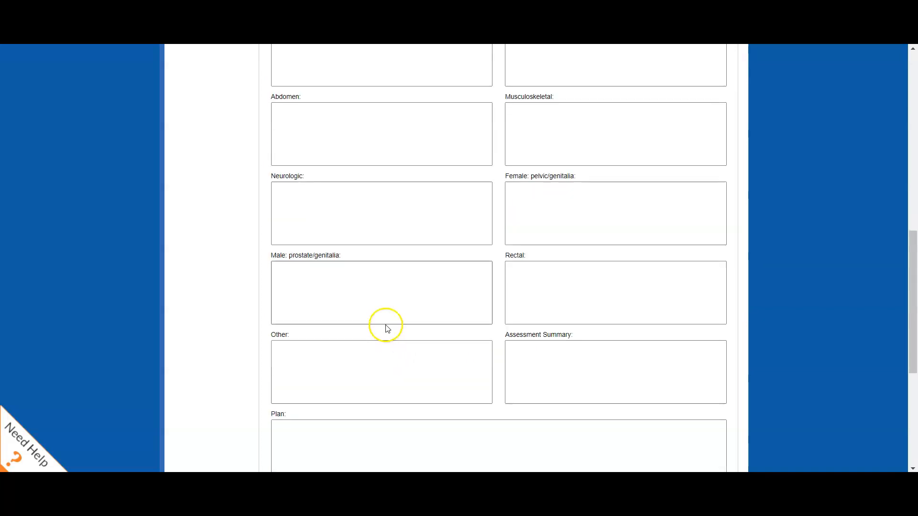
click(523, 272)
scroll(524, 262, down, 1)
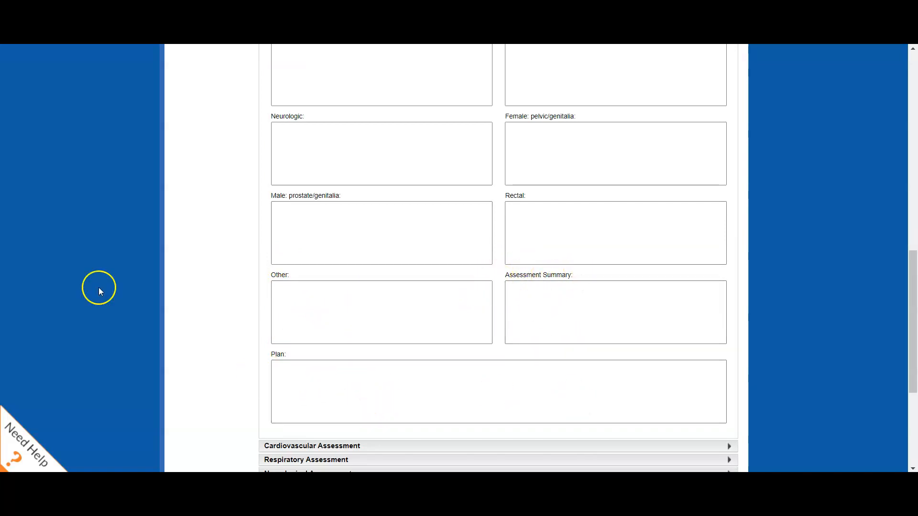
Expand the Pain Assessment and review its location, frequency, intensity, FACES scale, pain cues, quality, aggravating and relieving factor fields.
scroll(210, 213, down, 5)
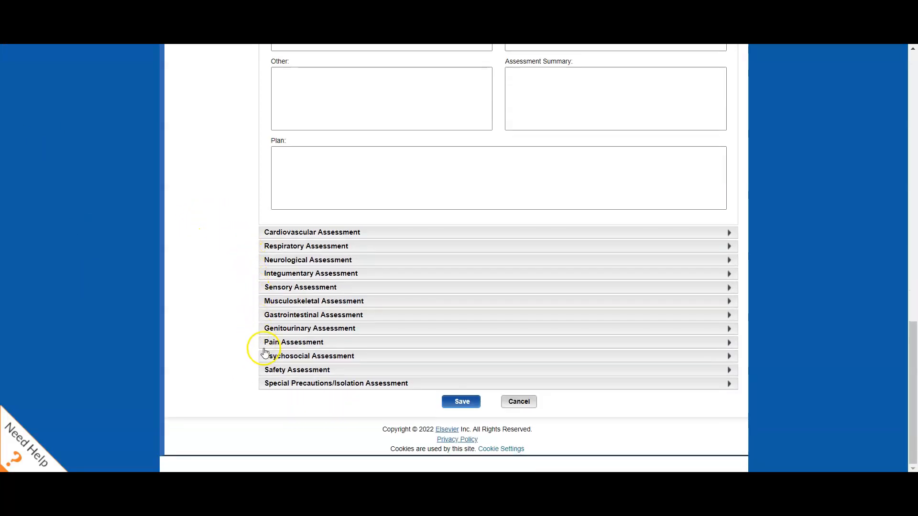
click(271, 345)
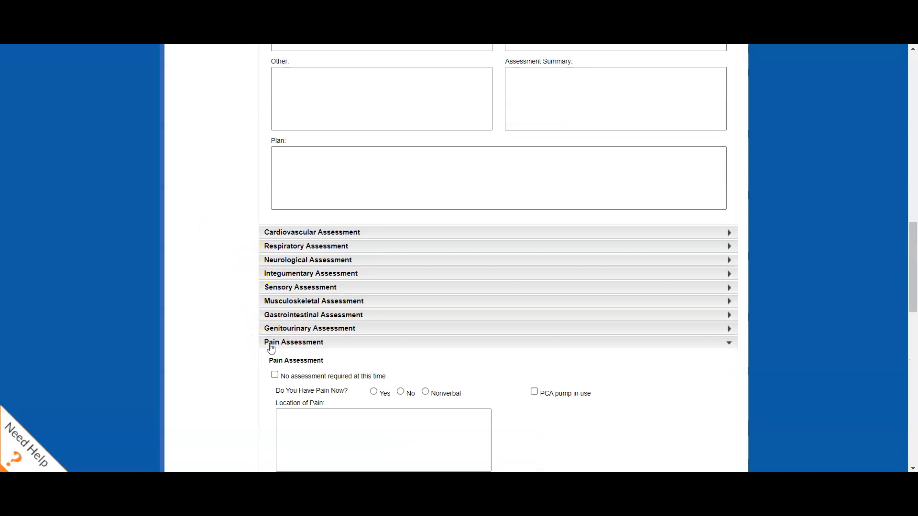
scroll(220, 367, down, 3)
scroll(221, 367, down, 2)
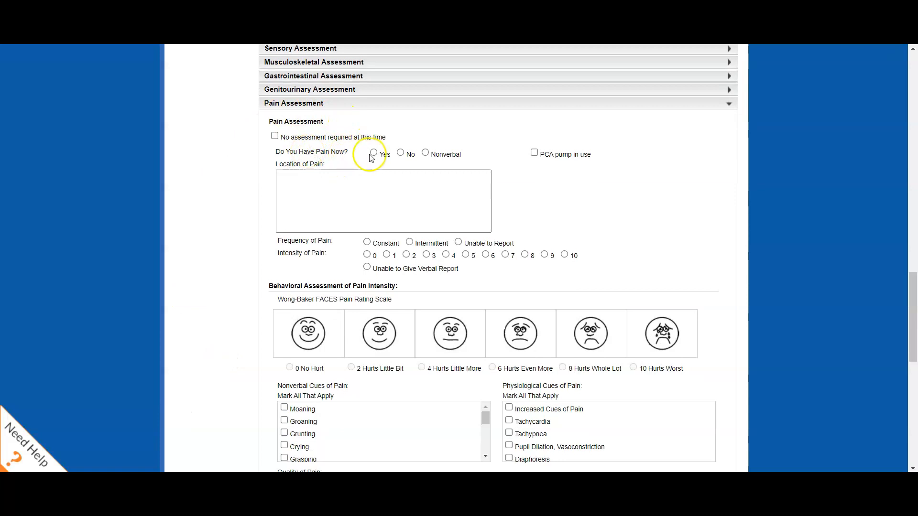
scroll(330, 170, down, 1)
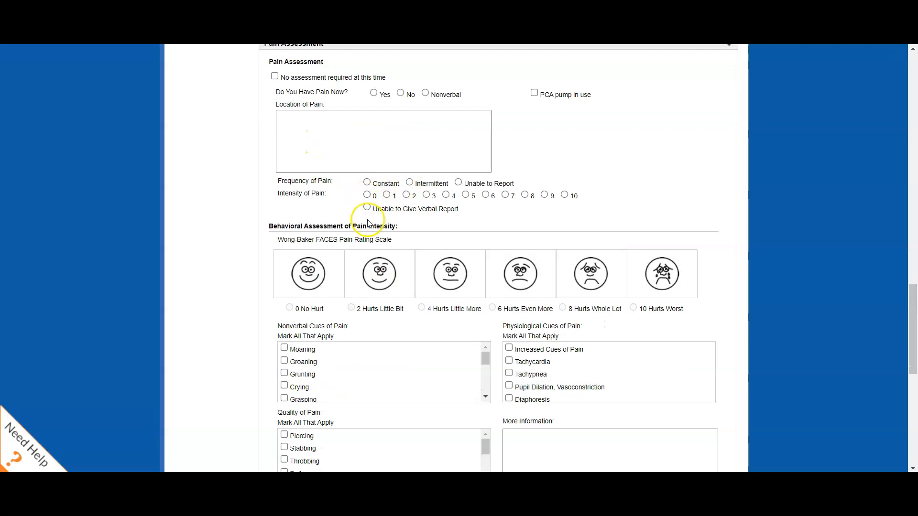
scroll(368, 223, down, 1)
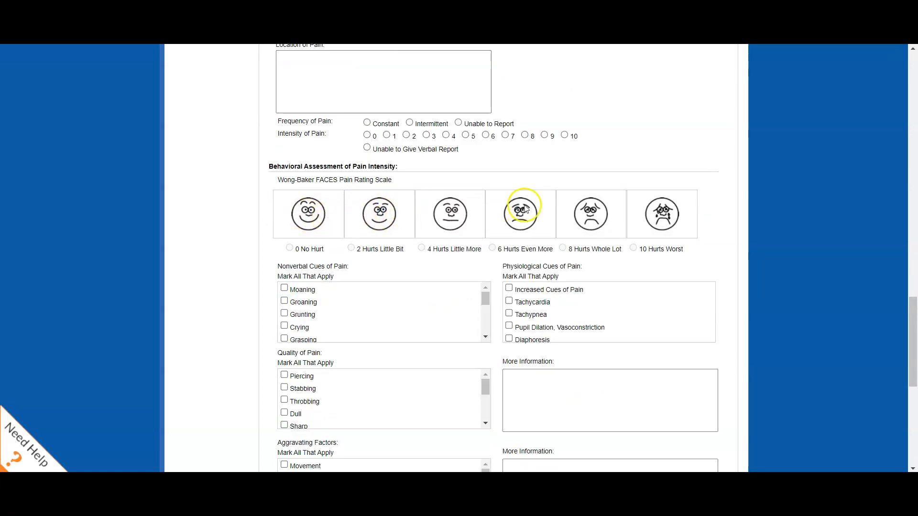
scroll(451, 213, down, 1)
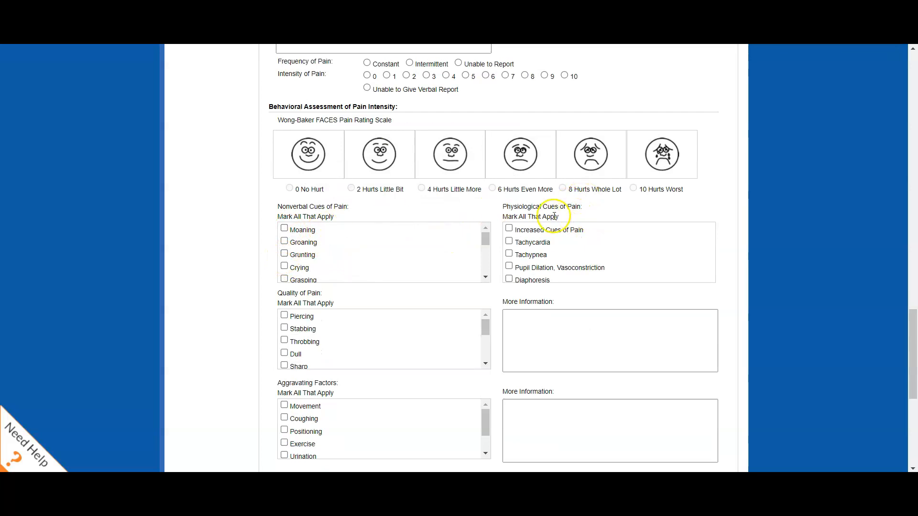
scroll(563, 264, down, 2)
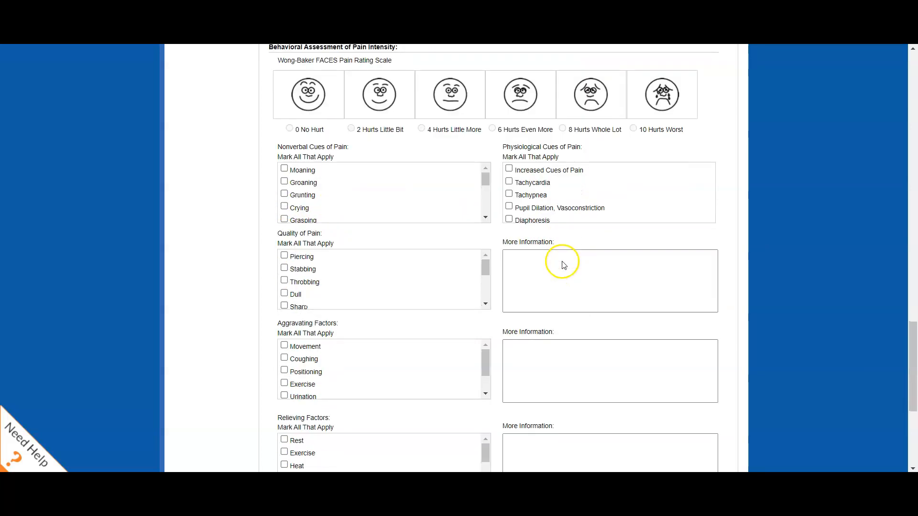
scroll(378, 220, down, 2)
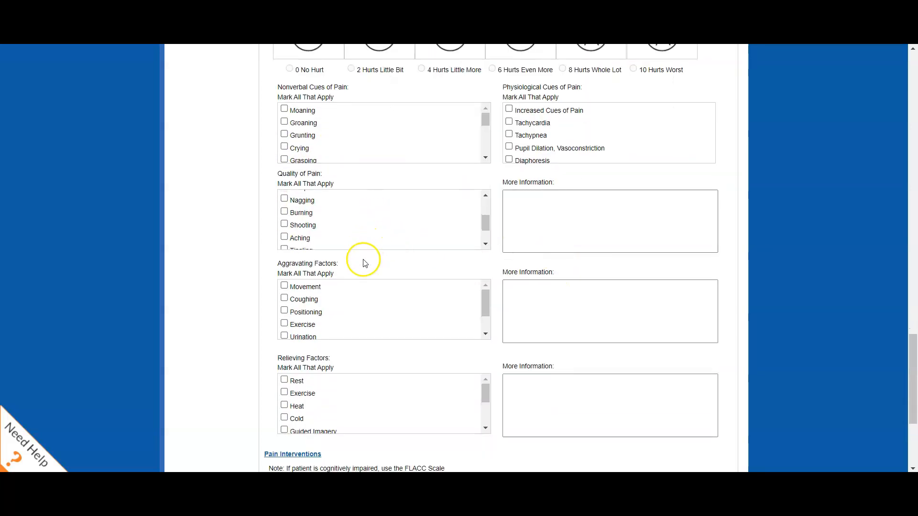
scroll(338, 304, down, 2)
scroll(344, 383, down, 2)
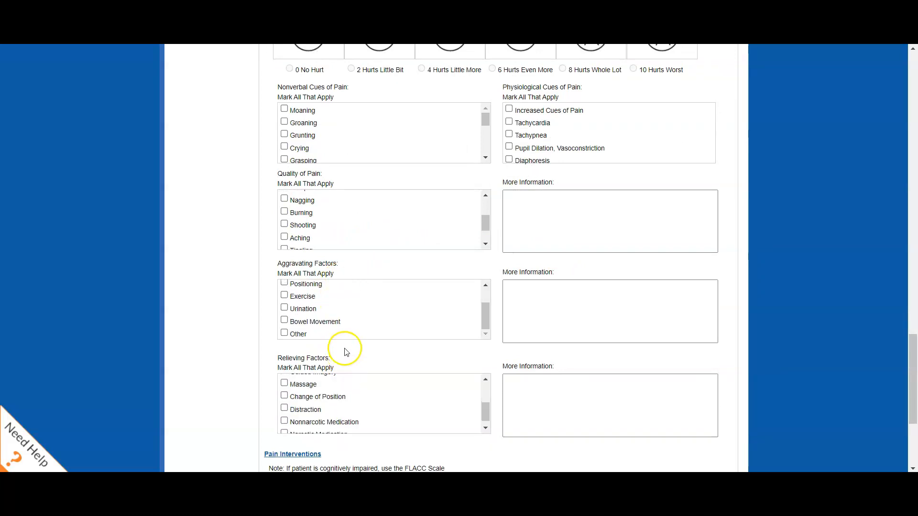
scroll(459, 387, down, 3)
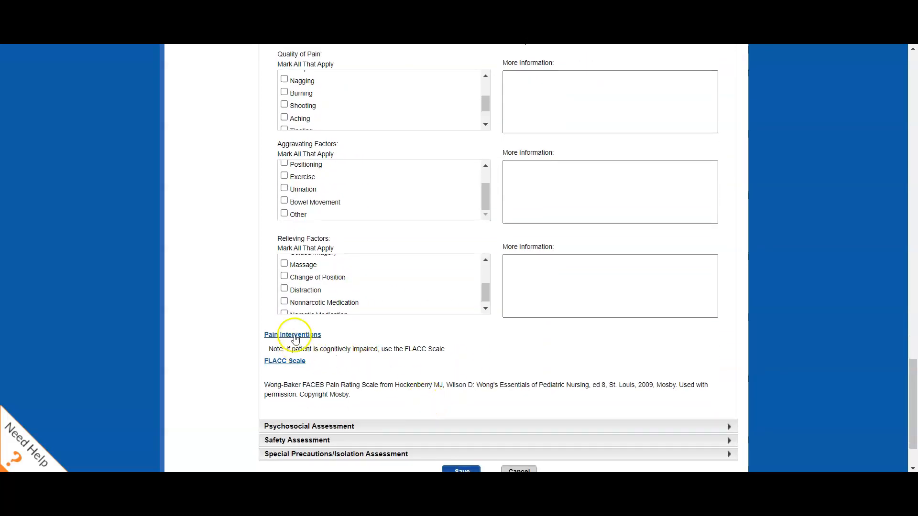
Expand Pain Interventions within the pain assessment and review the pain care, patient response and notes fields.
click(293, 335)
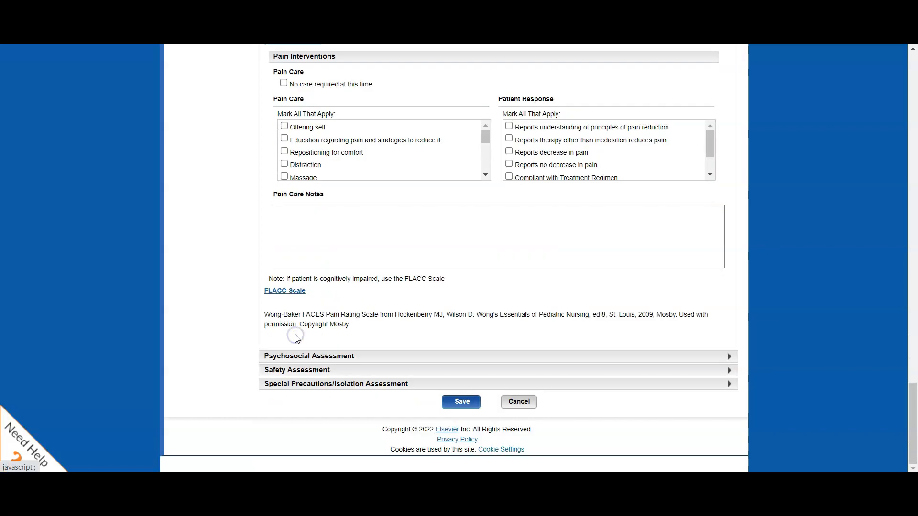
scroll(224, 185, up, 1)
scroll(223, 185, up, 1)
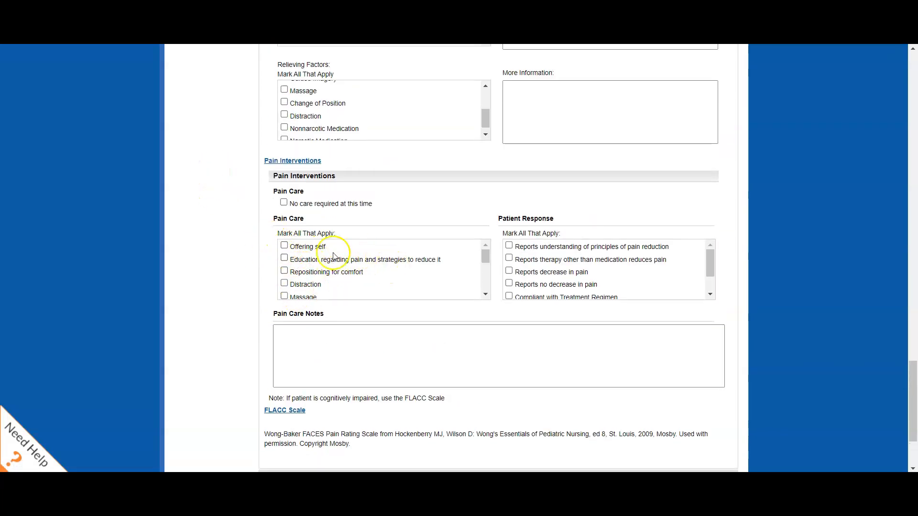
Look through the remaining Pain Care options down to the end of the Pain Assessment.
scroll(308, 265, down, 3)
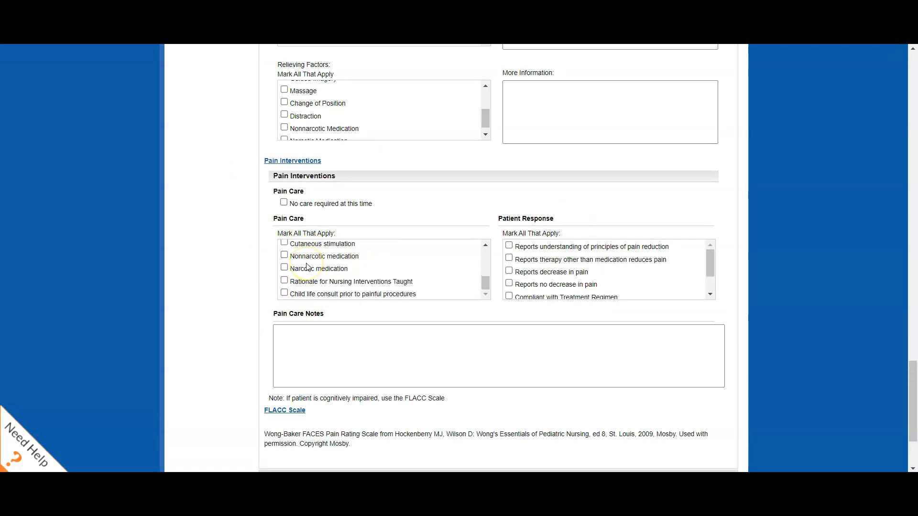
scroll(315, 258, down, 2)
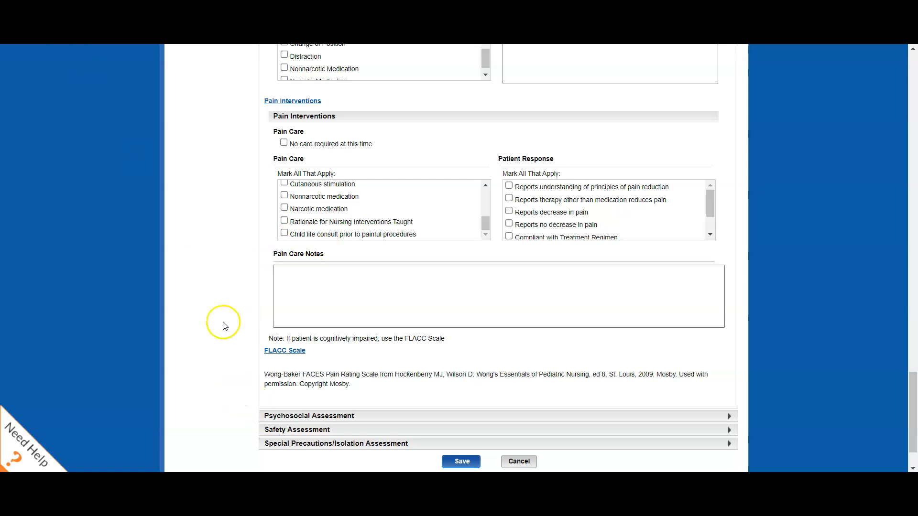
scroll(234, 244, down, 2)
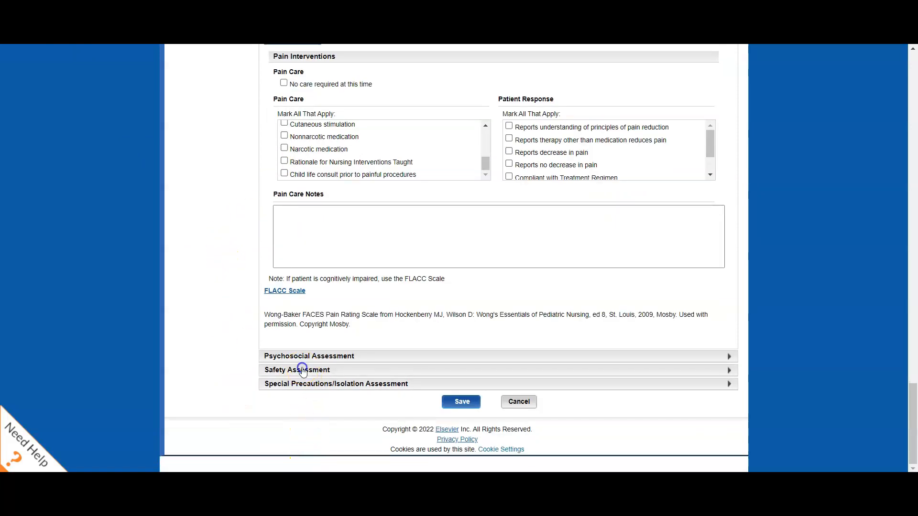
Expand the Safety Assessment and review its orientation, fall risk, restraints, bracelet check and notes fields.
click(303, 371)
scroll(226, 323, down, 6)
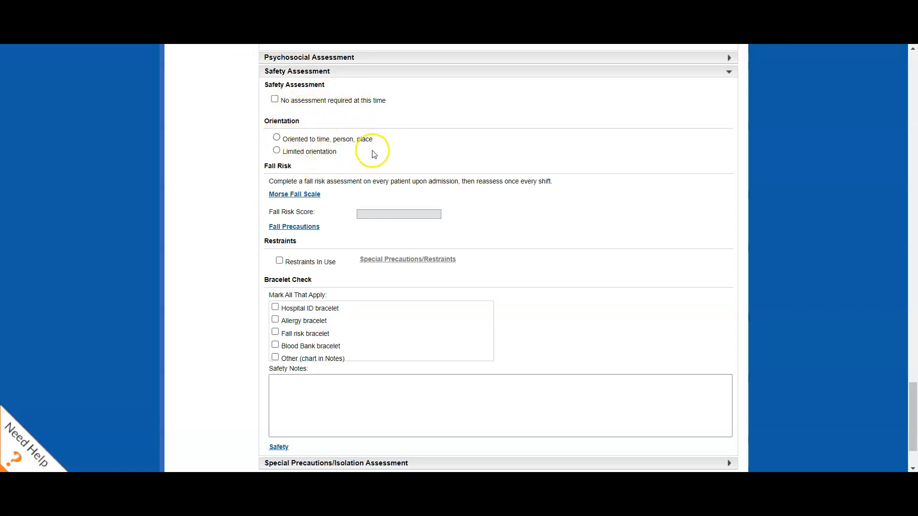
scroll(334, 152, down, 2)
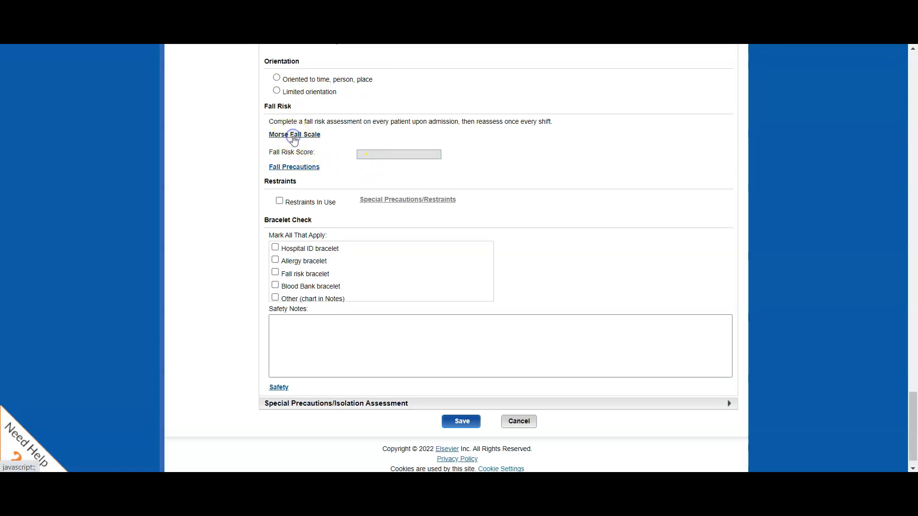
Expand the Morse Fall Scale and review its scoring criteria and risk levels, down through the restraints and bracelet check fields.
click(294, 135)
scroll(383, 110, down, 1)
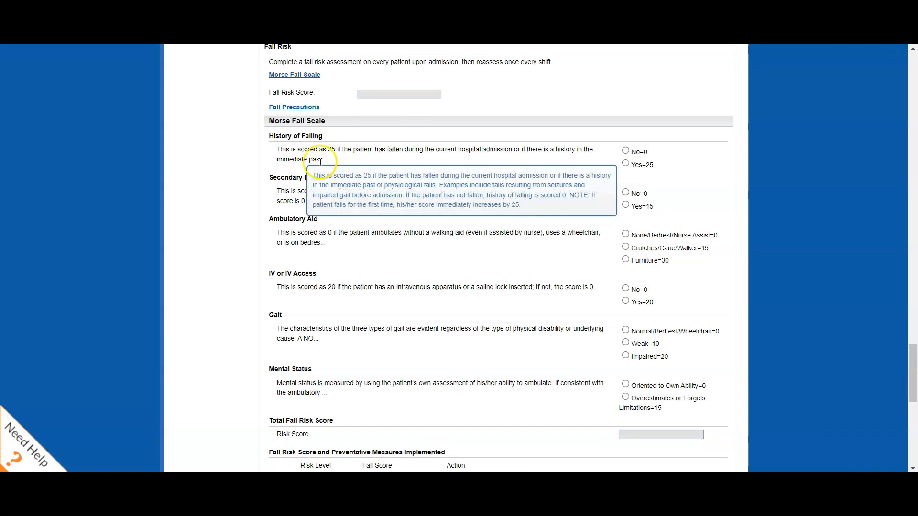
scroll(631, 176, down, 1)
scroll(633, 180, down, 1)
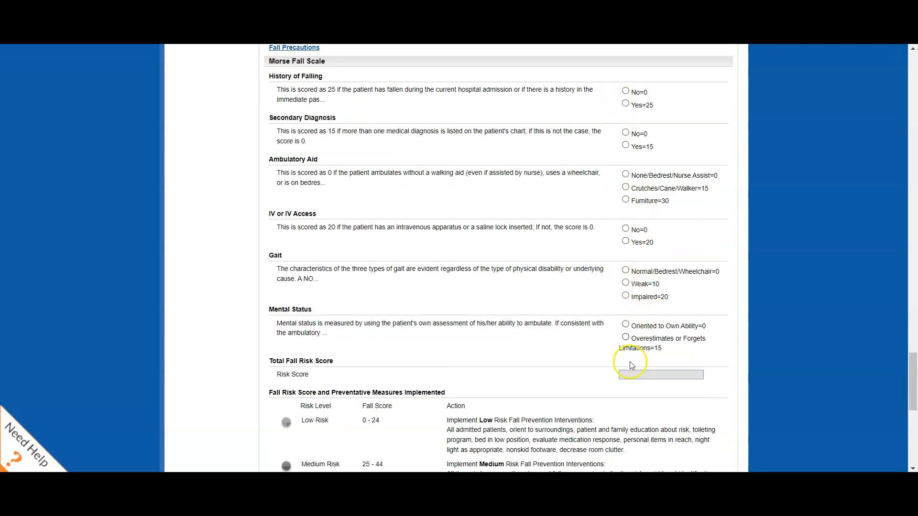
scroll(640, 378, down, 2)
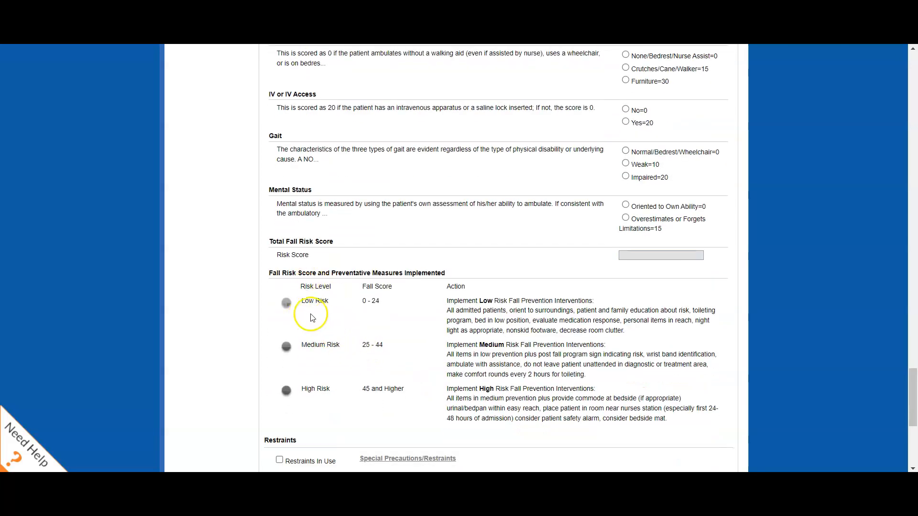
scroll(335, 306, down, 2)
scroll(342, 306, down, 2)
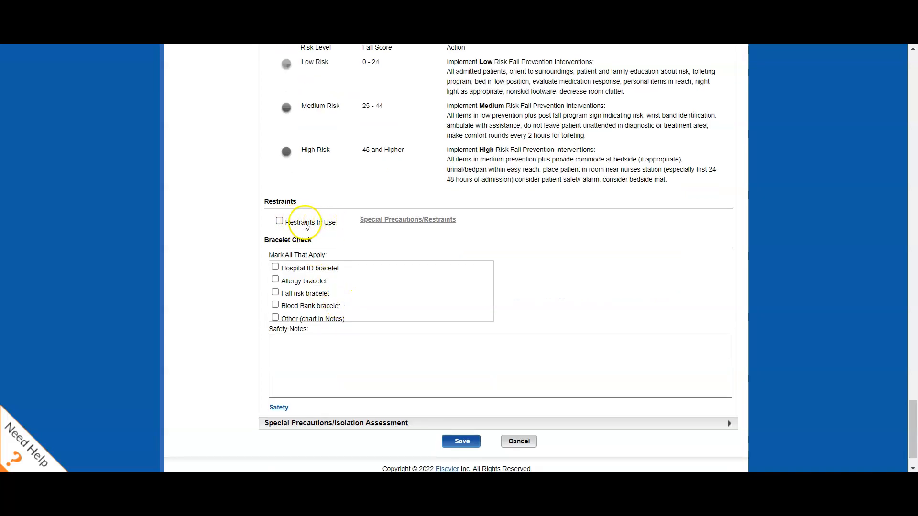
scroll(237, 254, down, 1)
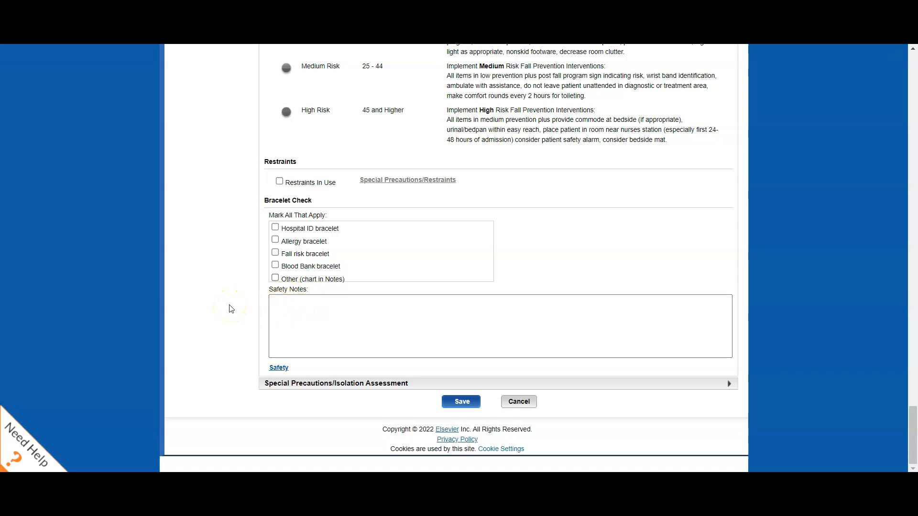
Expand the Special Precautions/Isolation Assessment and review its standard, respiratory, contact and droplet precautions and notes fields.
click(309, 383)
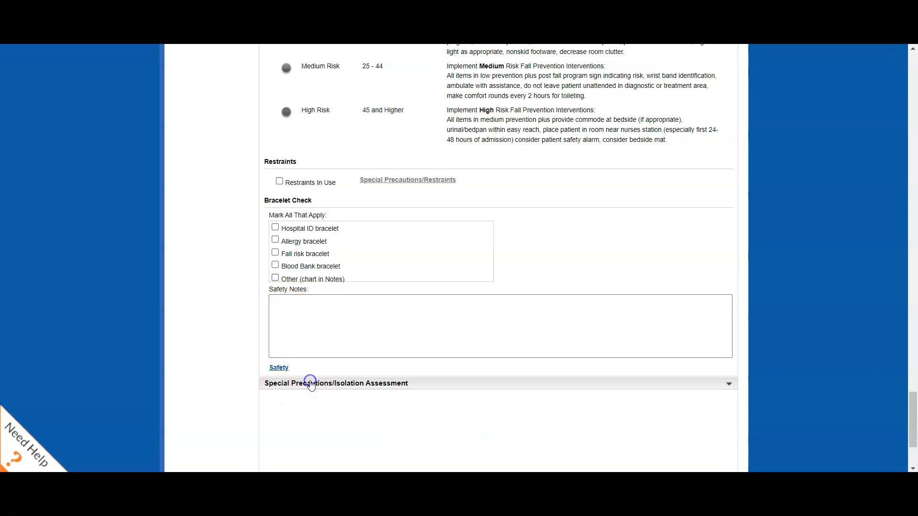
scroll(205, 303, down, 5)
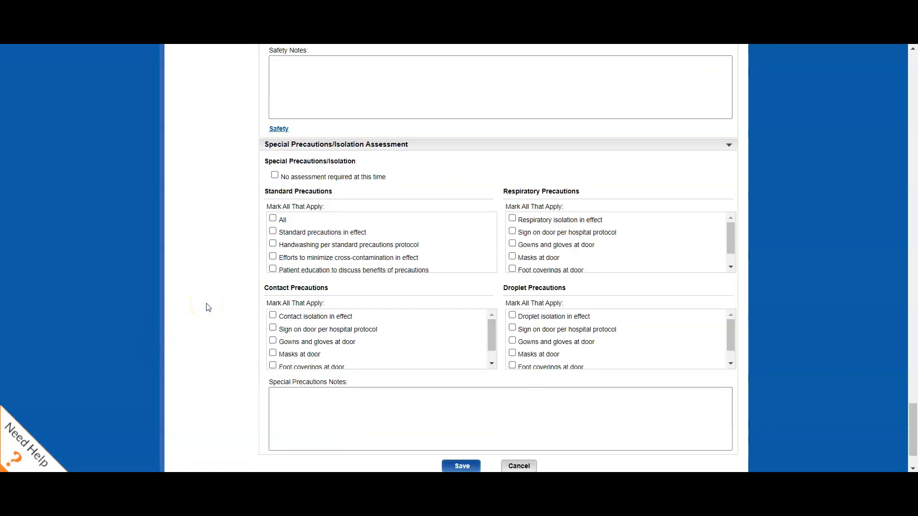
scroll(242, 205, down, 1)
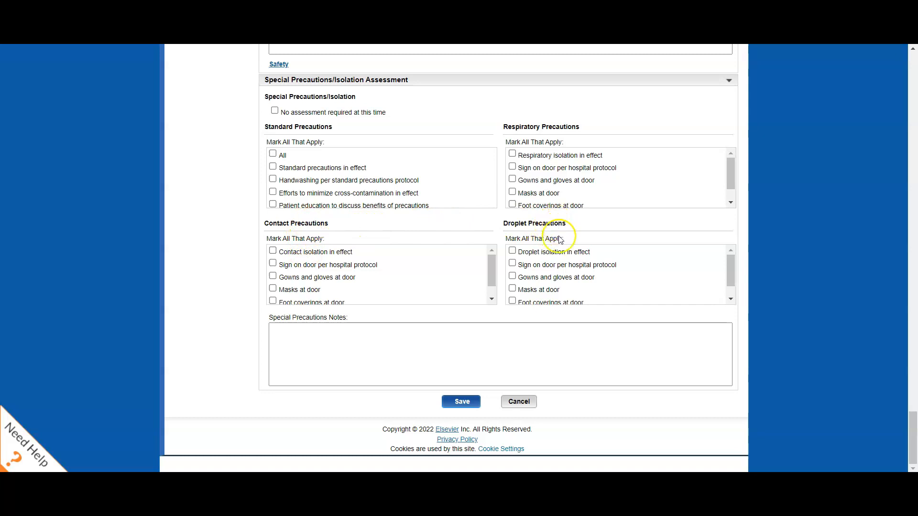
scroll(541, 282, down, 1)
scroll(533, 282, up, 1)
Try to save the system assessments, including by accepting the offer to save changes when leaving the page.
click(459, 401)
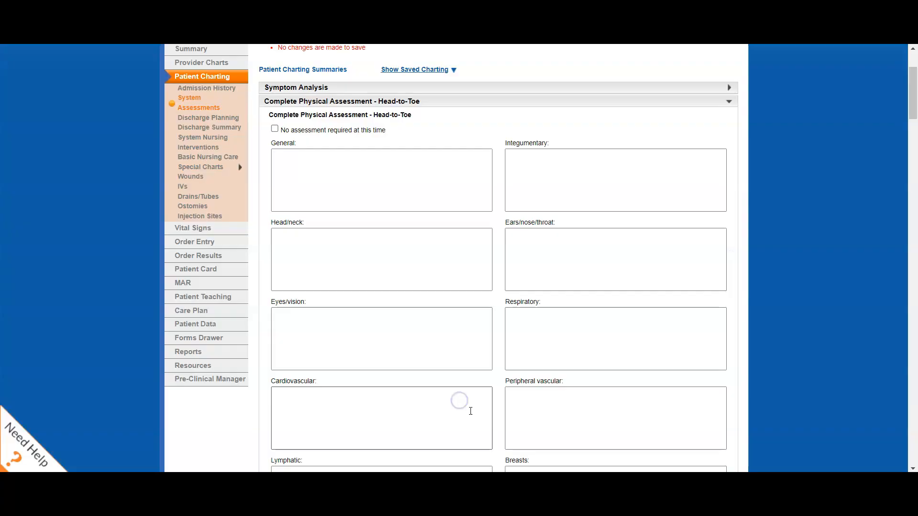
scroll(440, 268, up, 3)
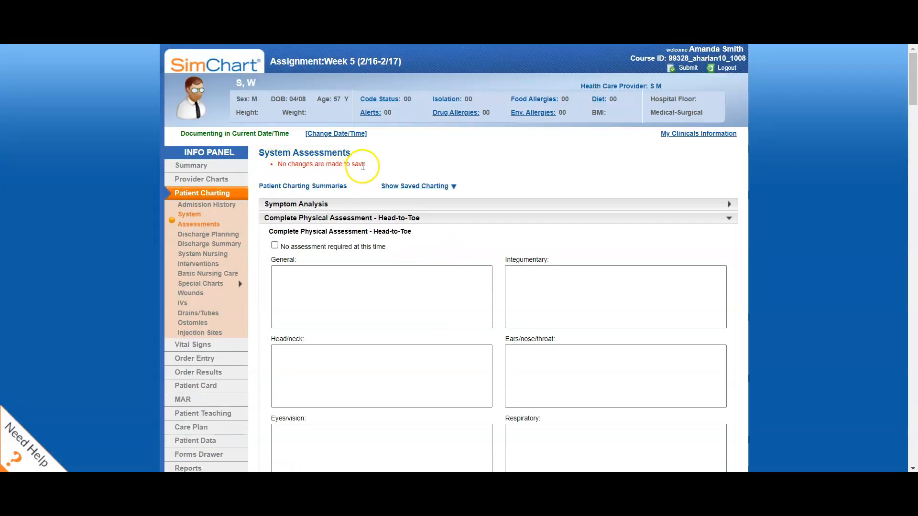
click(560, 360)
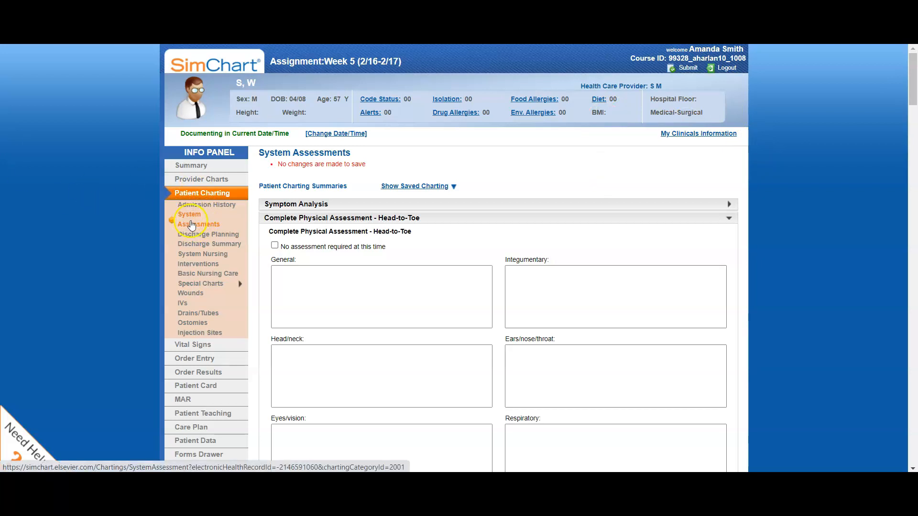
click(205, 282)
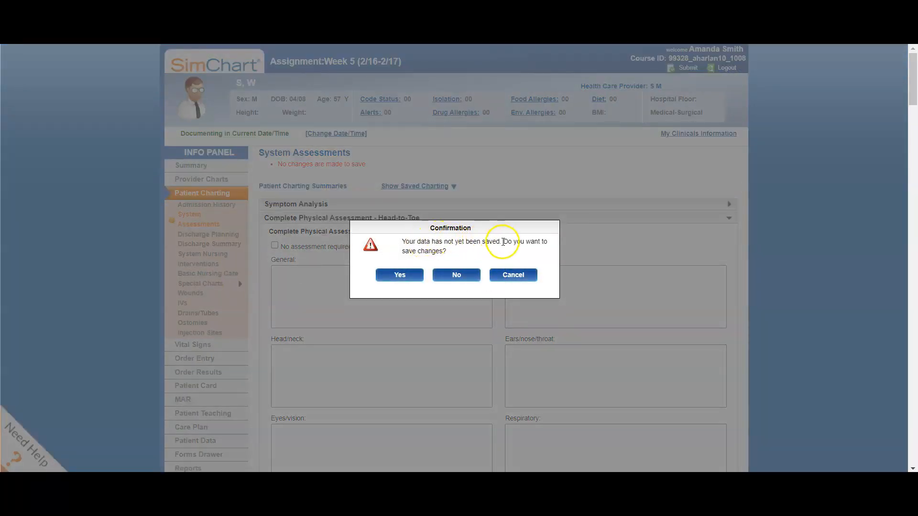
click(398, 275)
scroll(399, 273, down, 3)
scroll(287, 153, up, 2)
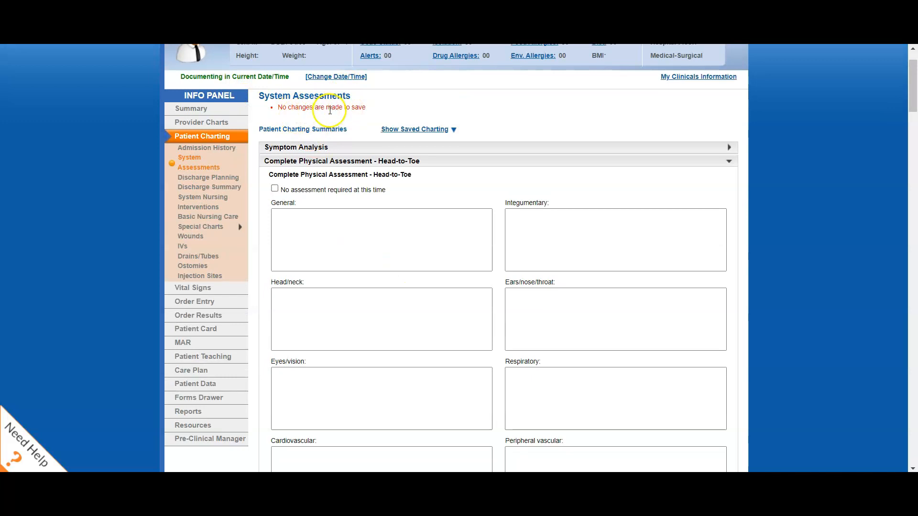
Leave the system assessments without saving changes and open Miscellaneous Nursing Notes from the special charts.
click(202, 232)
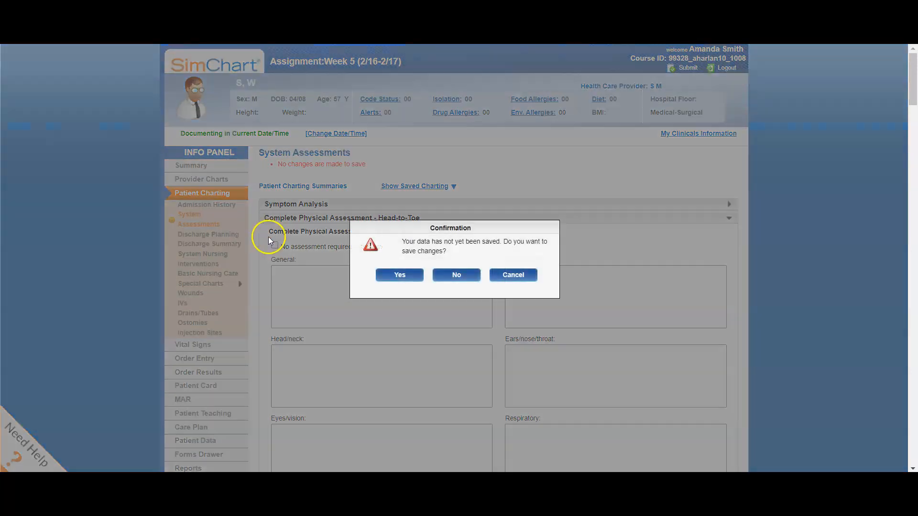
click(452, 275)
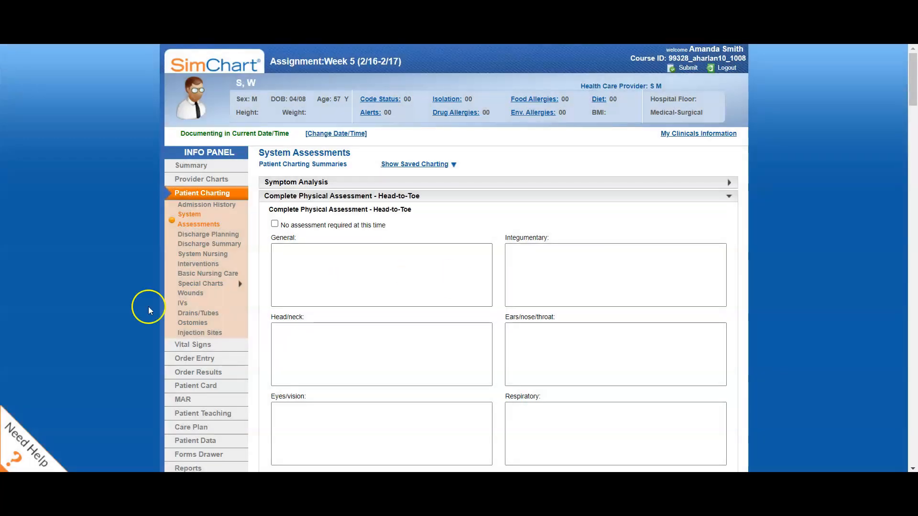
click(227, 291)
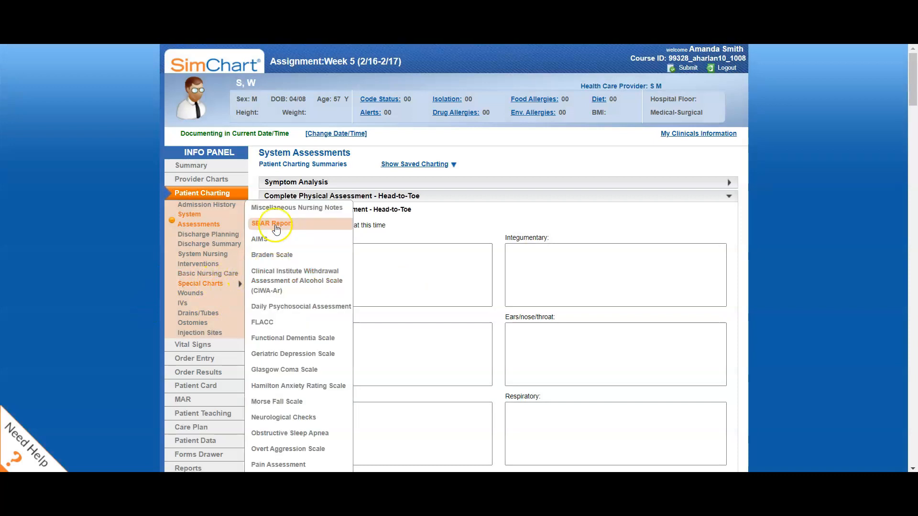
click(274, 209)
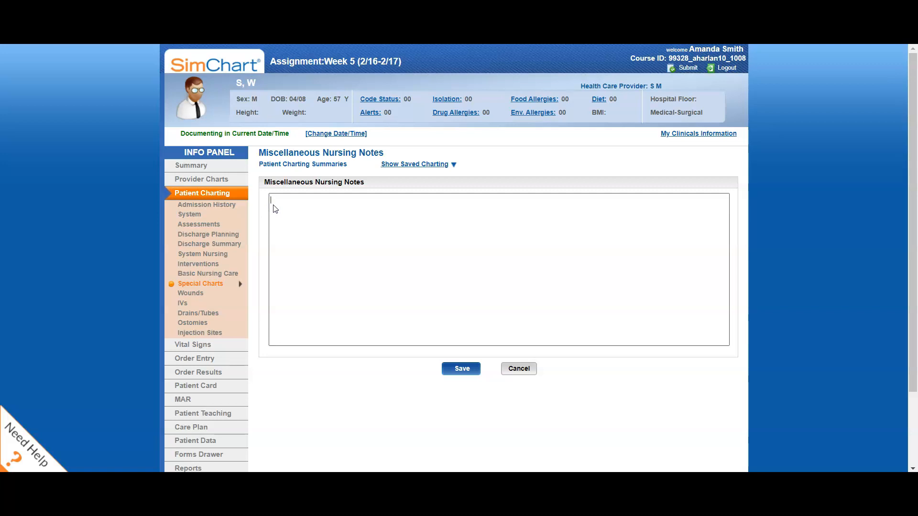
Write the nursing note "0830: Completed head to toe assessment. Lying in bed, call light within reach, overbed table within reach".
click(274, 205)
text(0830: Completed h)
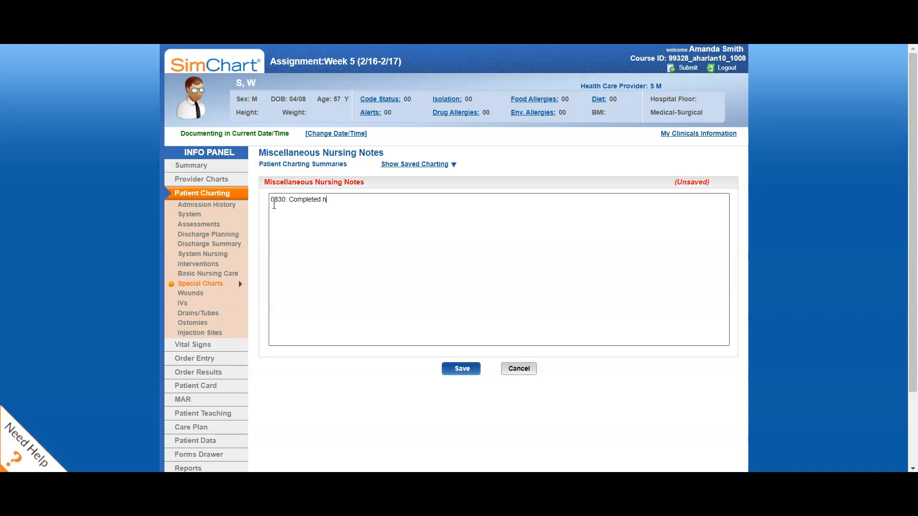
text(ead to toe assessment. Lying in bed, call light within reach, overbed)
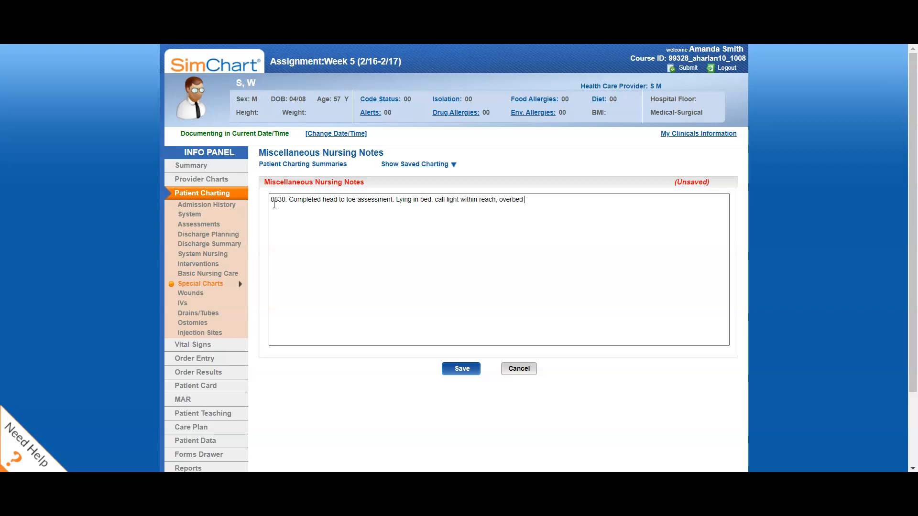
text(within reach, siderails up.No complaint)
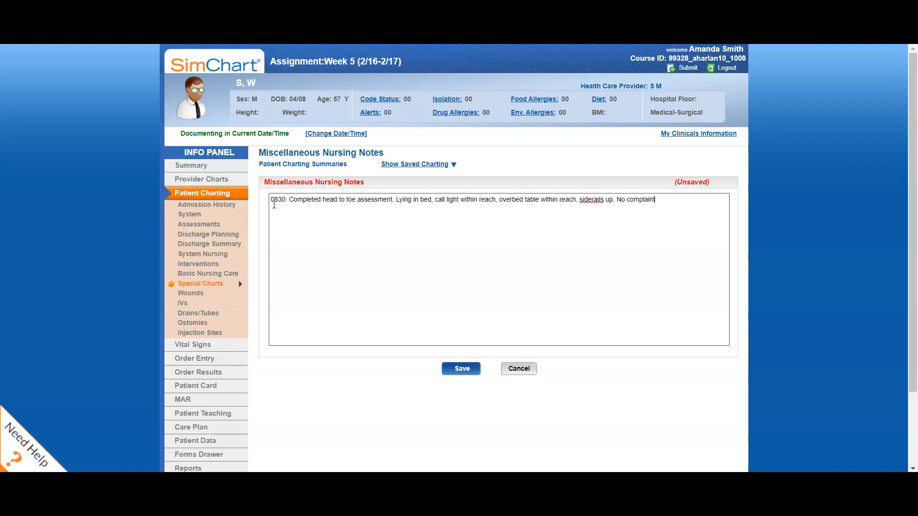
text(s at this ime)
text(time)
Finish the nursing note with "siderails up. No complaints at this time", sign it as SN, and save it.
text(SN)
click(469, 369)
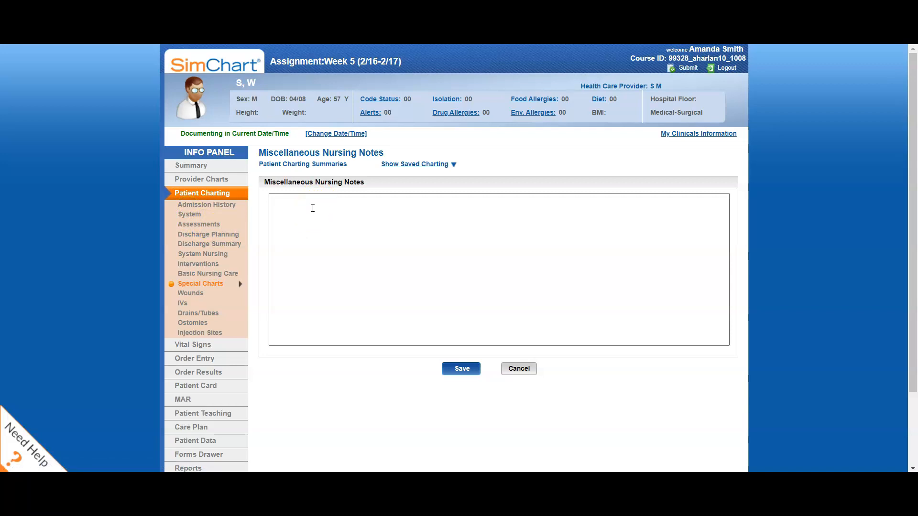
Draft a second nursing note, "1030: Vital sign check completed.No complaints at this time.", and discard it unsaved.
click(280, 197)
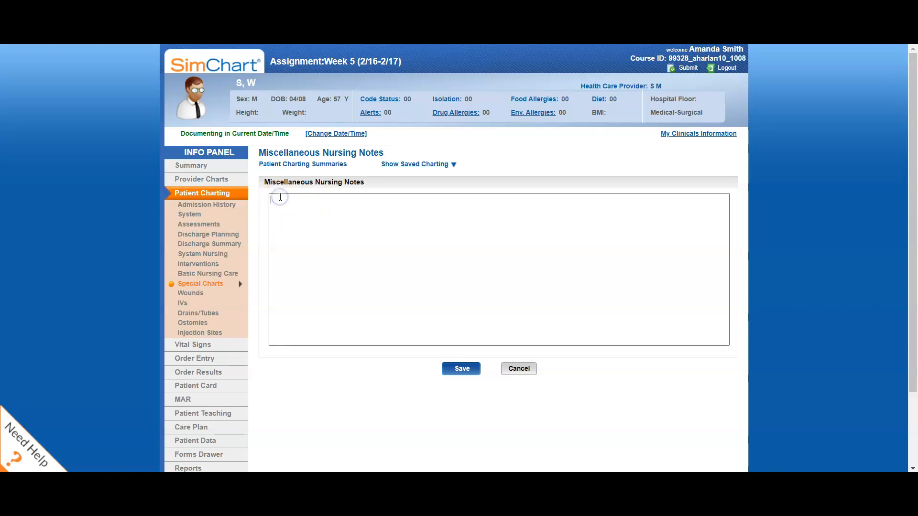
text(1030)
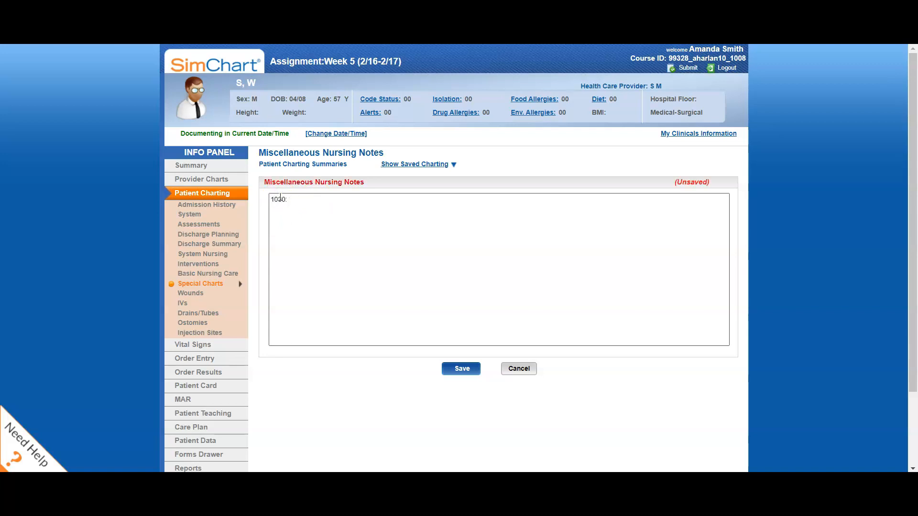
text(: Vital sign check completed.No complains ts at this time.)
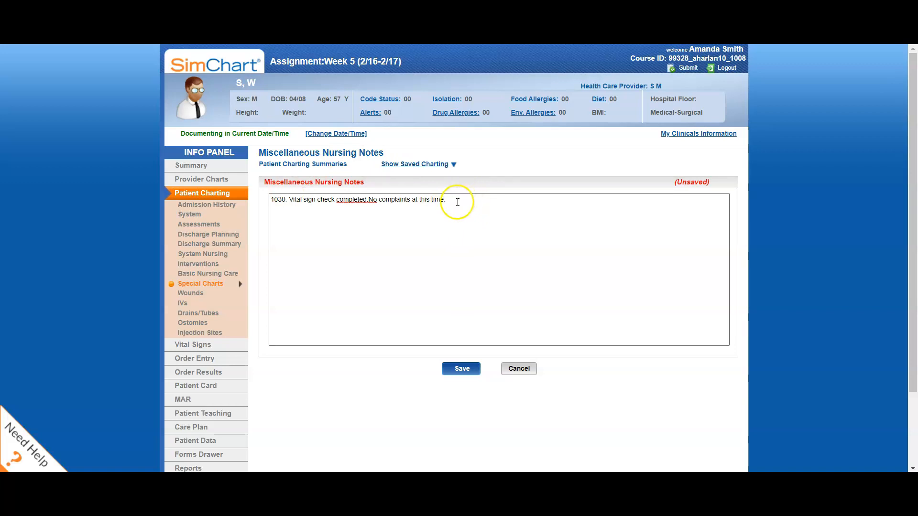
click(525, 370)
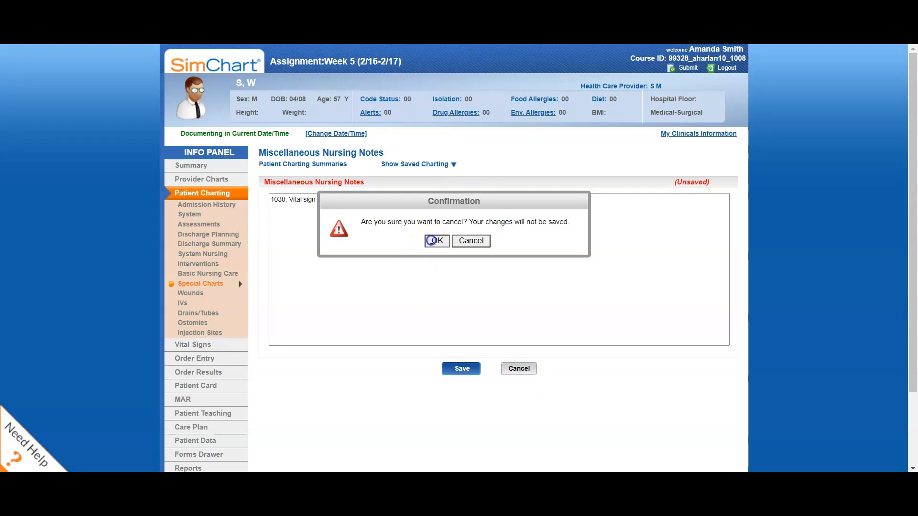
click(432, 241)
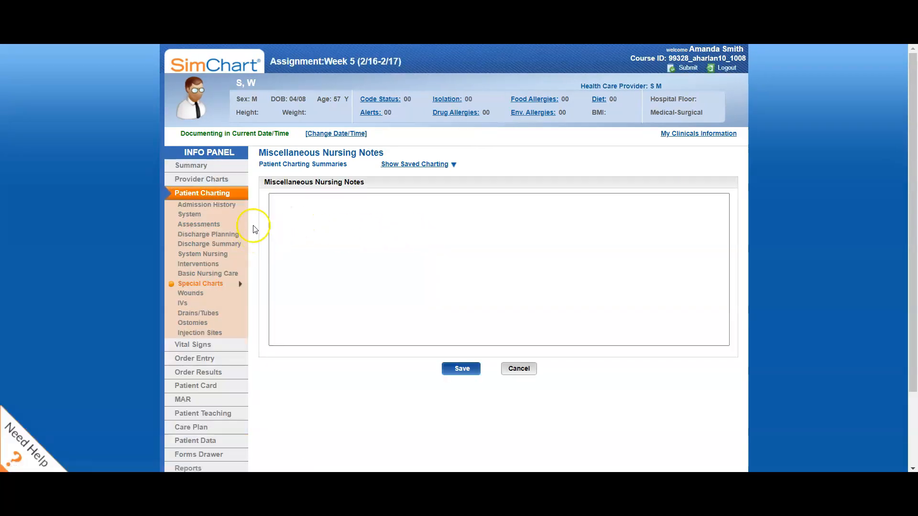
Open the Wounds chart and add a new wound at the sacrum on the back view of the body.
click(186, 313)
click(196, 295)
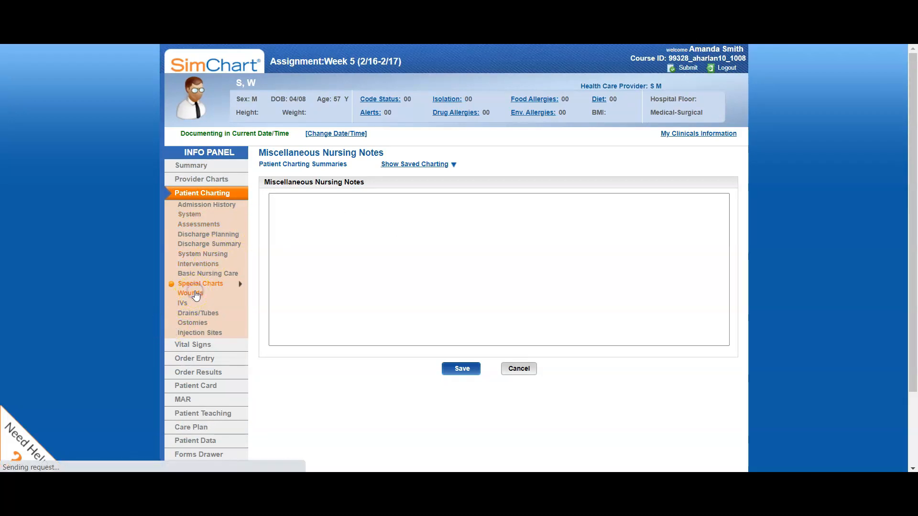
scroll(334, 207, down, 3)
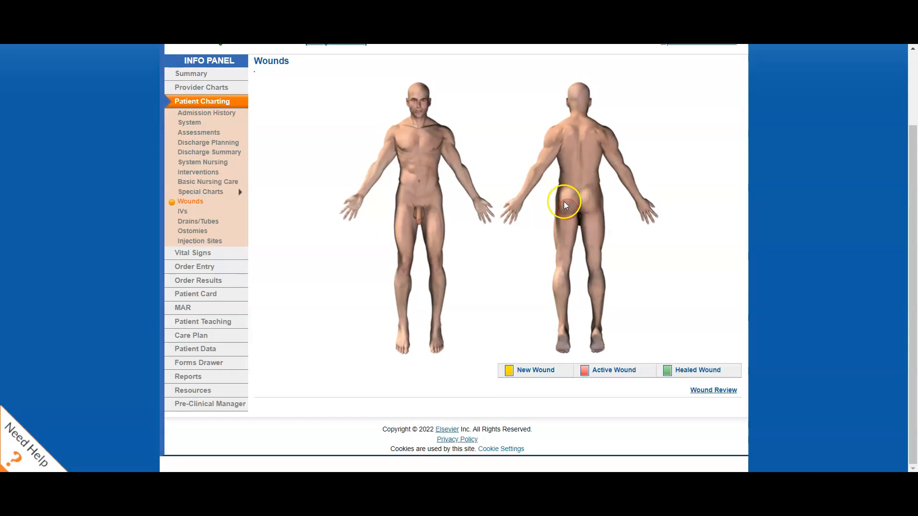
click(579, 192)
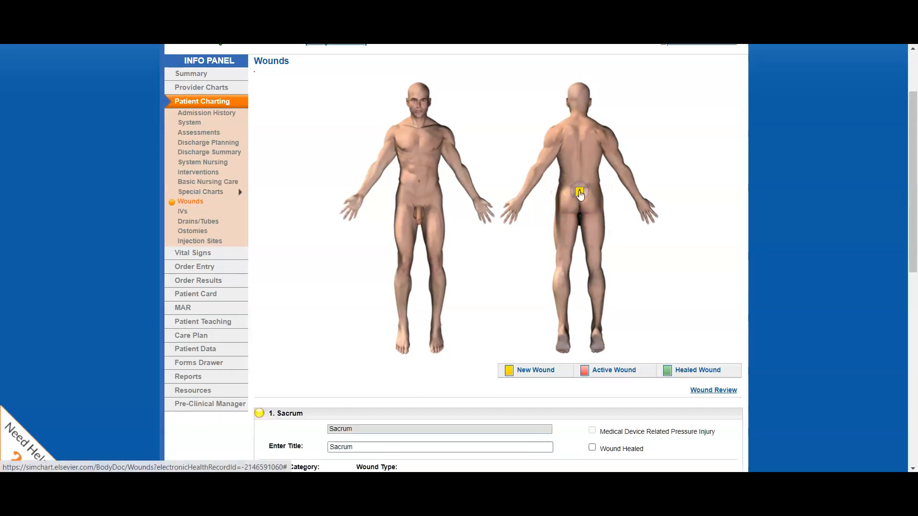
scroll(459, 217, down, 5)
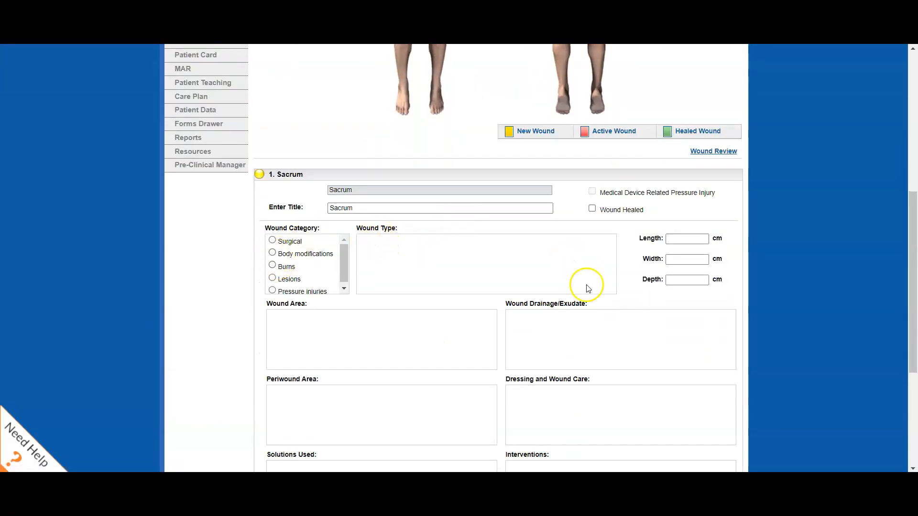
Classify the sacrum wound as a pressure injury of type Stage 3: Full-thickness skin loss.
scroll(590, 287, down, 4)
scroll(528, 297, up, 1)
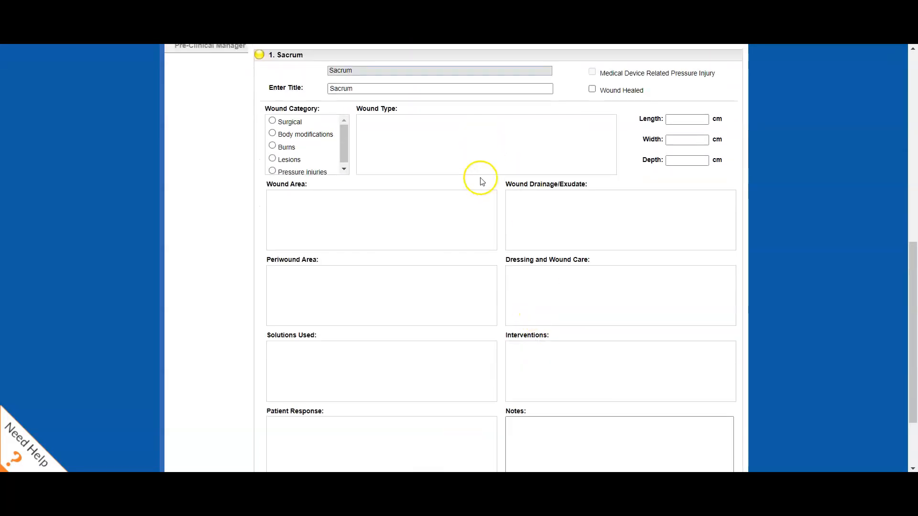
scroll(299, 136, down, 1)
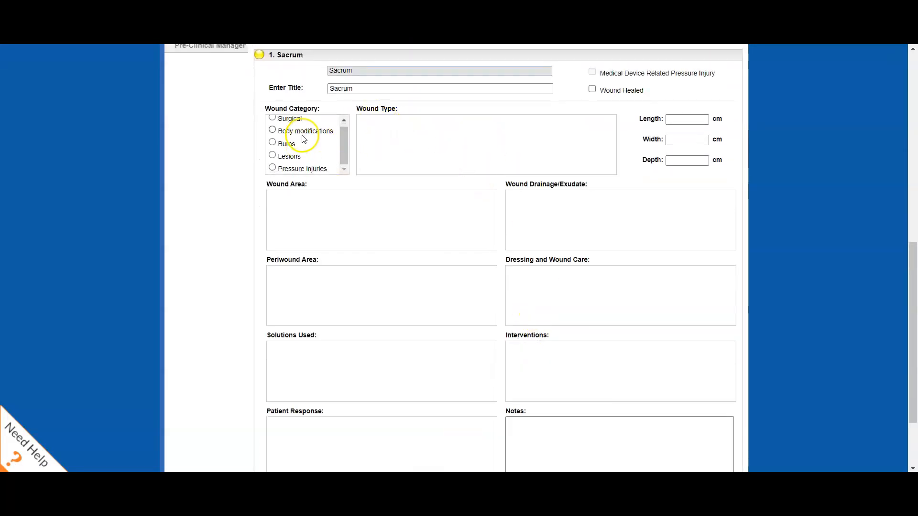
click(272, 168)
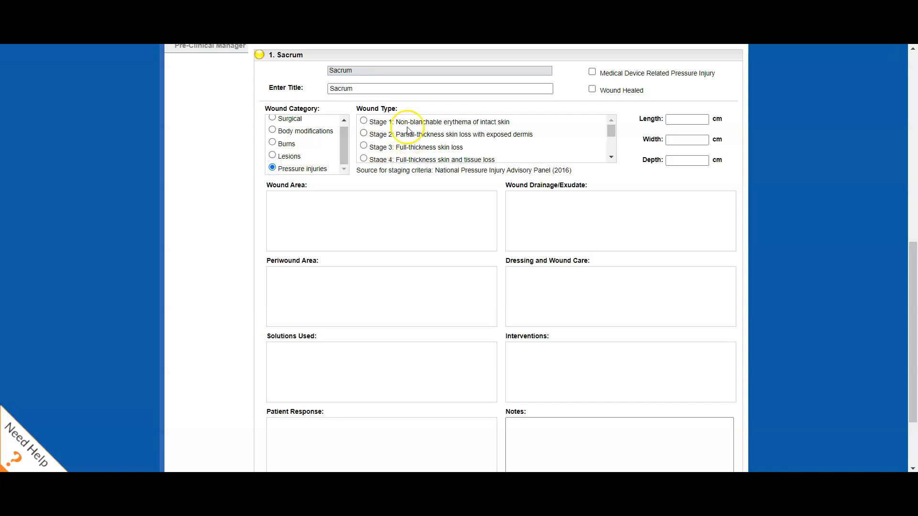
scroll(396, 143, down, 3)
scroll(396, 143, up, 3)
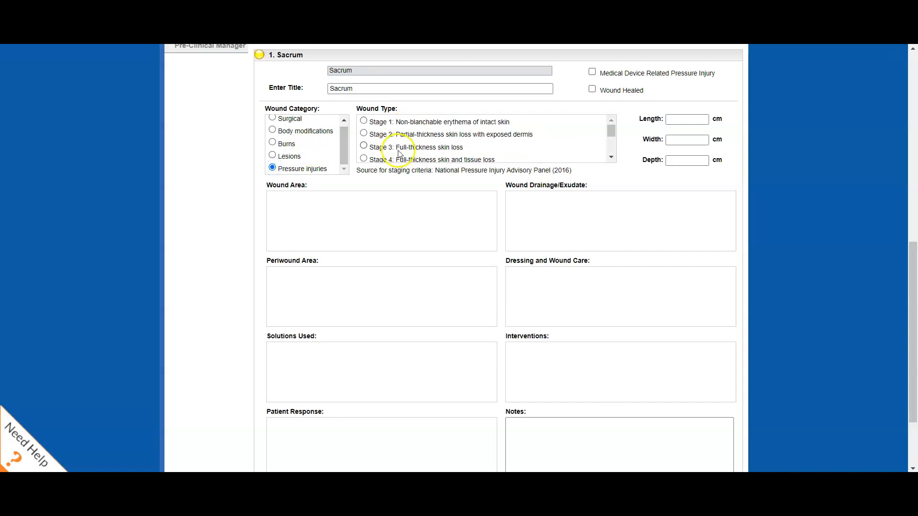
click(365, 148)
click(682, 119)
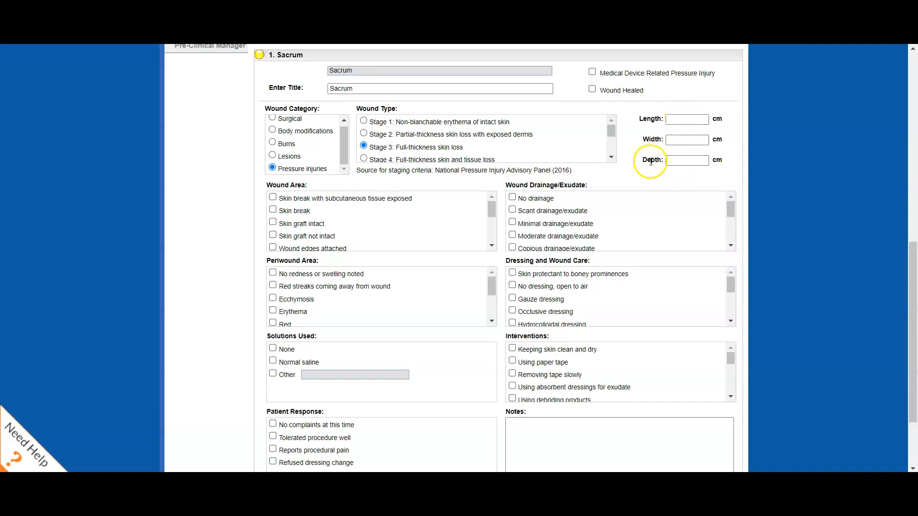
Review the remaining wound assessment and care fields, and discard the sacrum wound entry unsaved.
scroll(636, 148, down, 2)
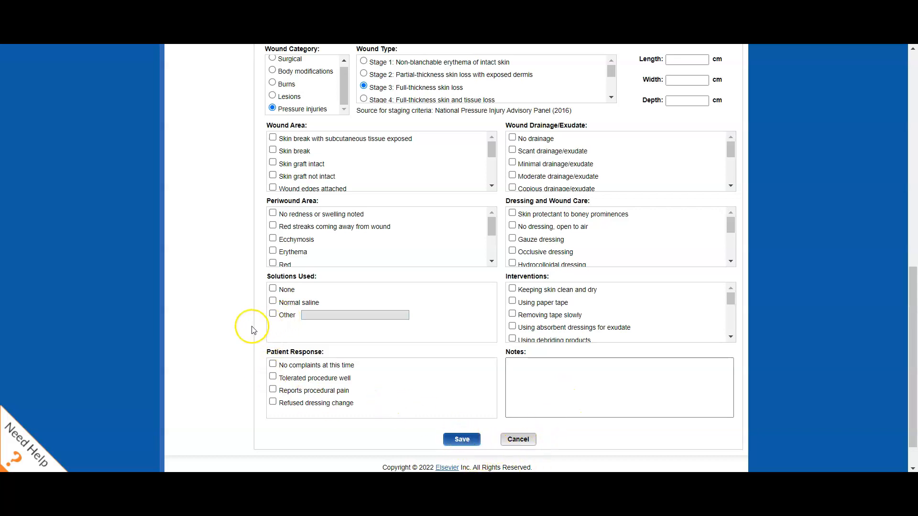
click(517, 440)
click(436, 240)
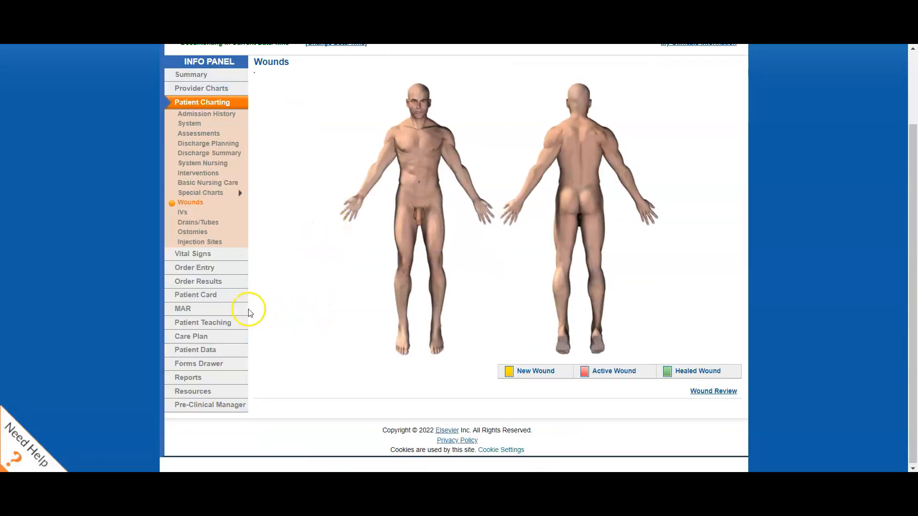
Open the IVs chart and add a peripheral IV at the Right Median Cubital (Antecubital) on the front of the body.
click(182, 213)
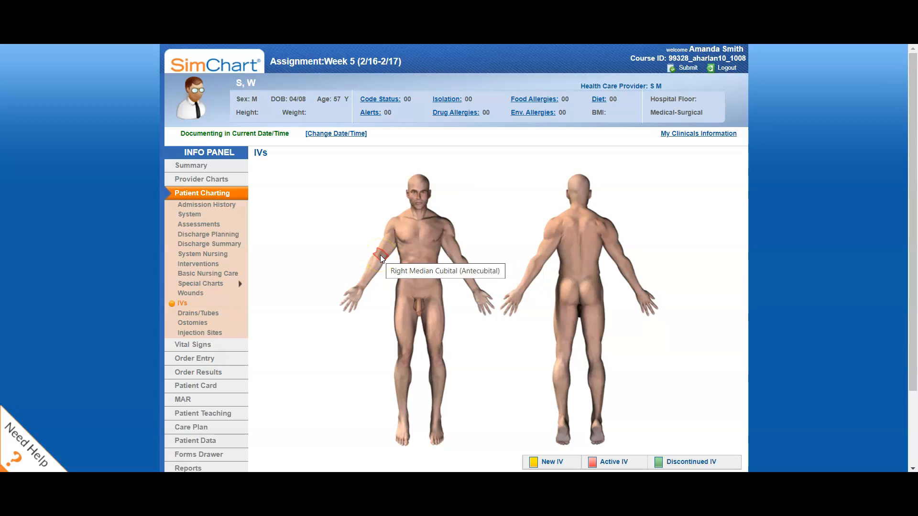
click(381, 256)
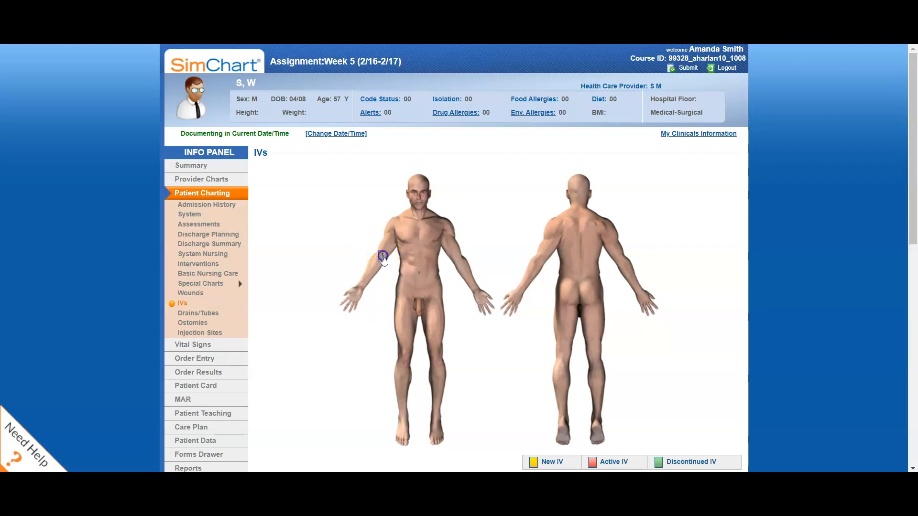
scroll(388, 268, down, 8)
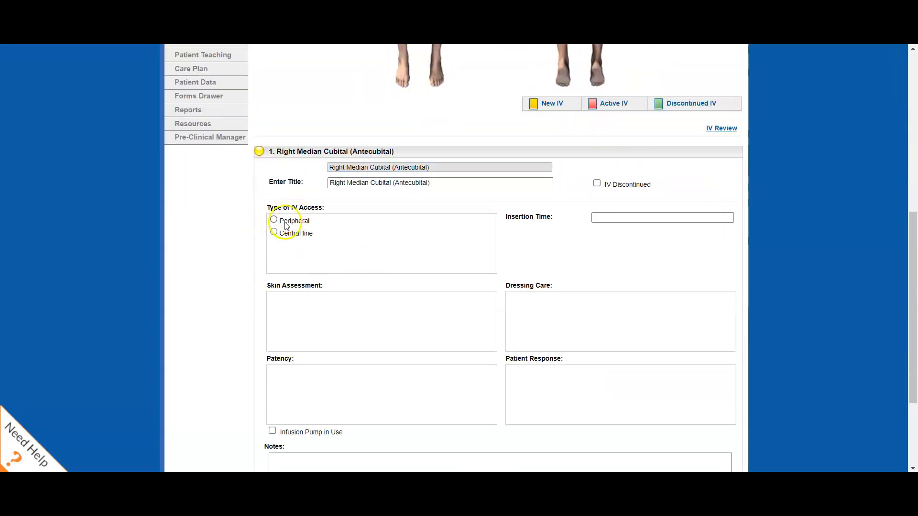
click(273, 219)
click(621, 219)
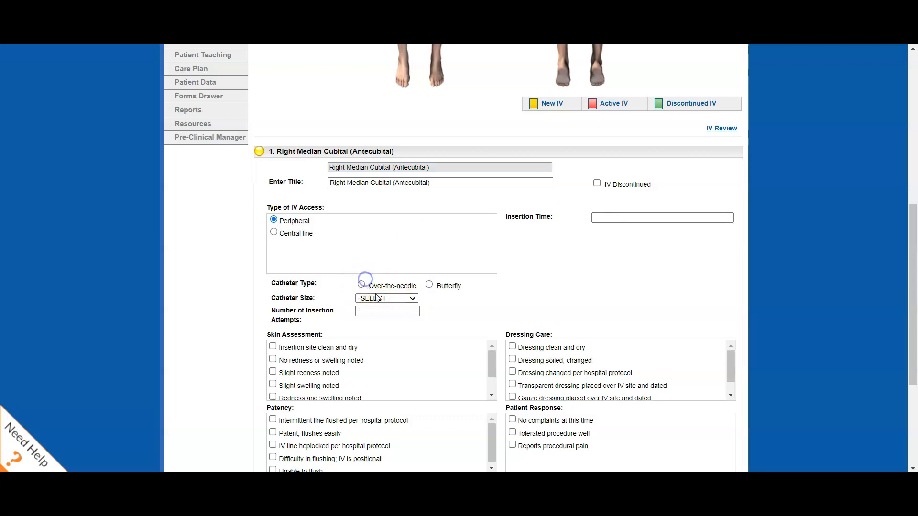
Set the IV's catheter type to Over-the-needle and its size to 20-gauge.
click(361, 285)
click(386, 298)
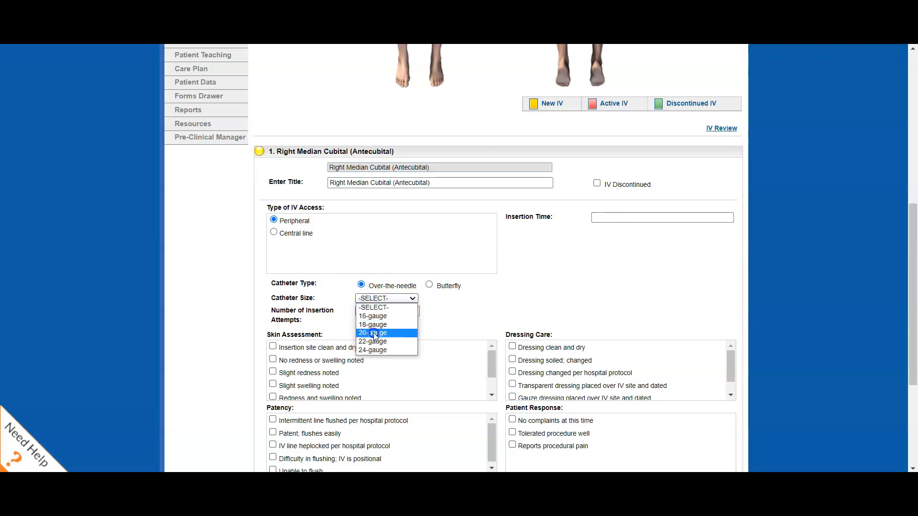
click(375, 333)
click(370, 311)
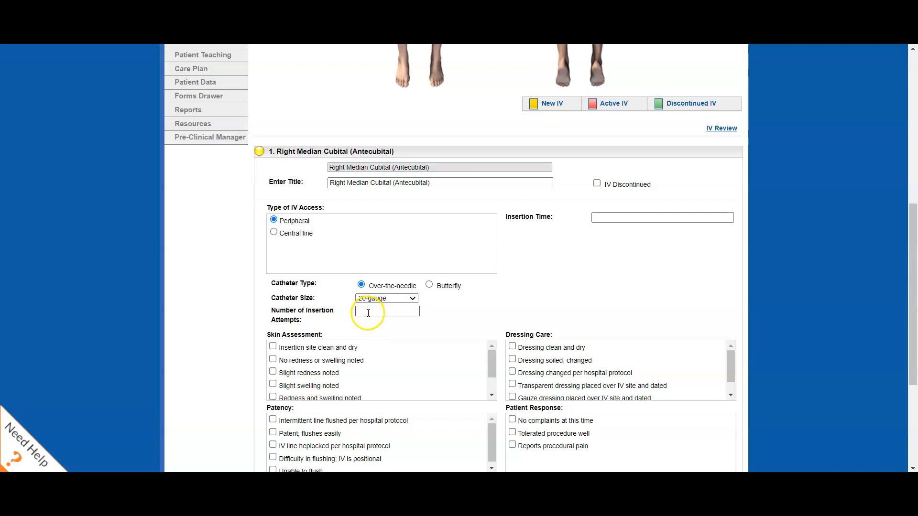
Chart the insertion site clean and dry, no redness or swelling, dressing clean and dry, and patency "Difficulty in flushing; IV is positional".
scroll(368, 313, down, 1)
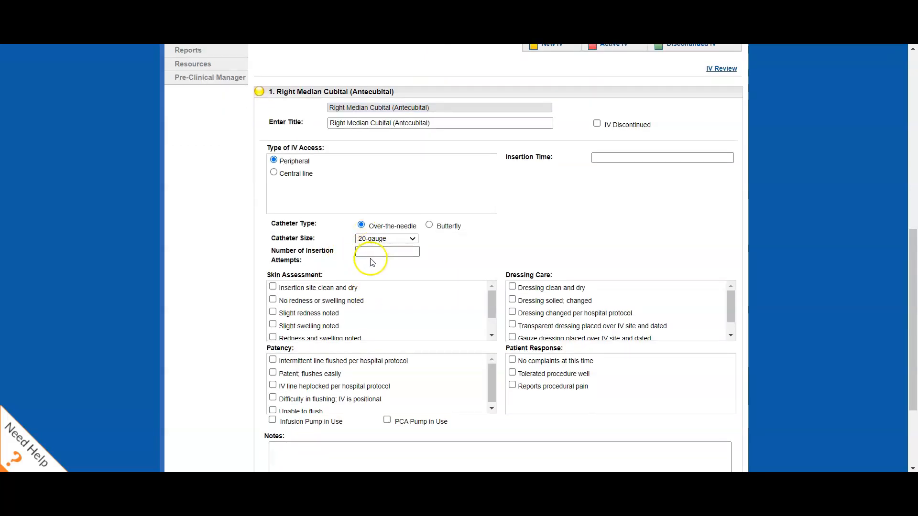
scroll(281, 258, down, 1)
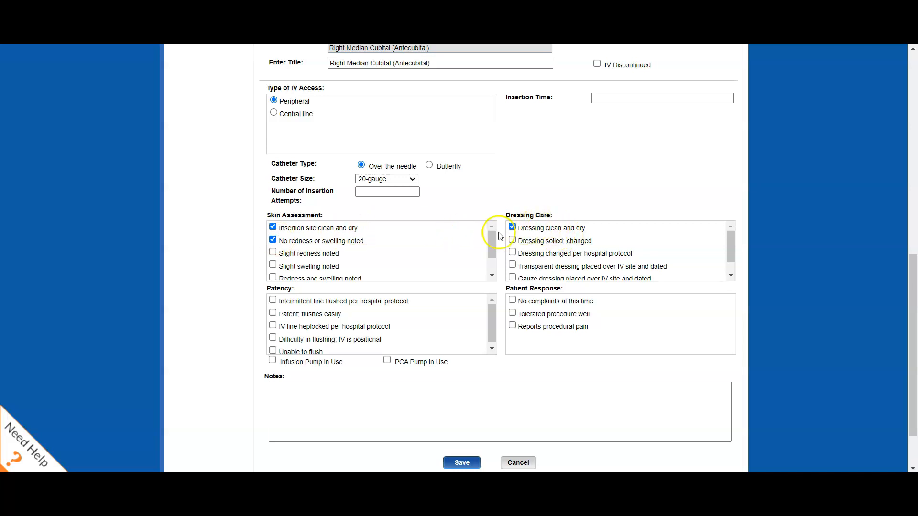
click(306, 316)
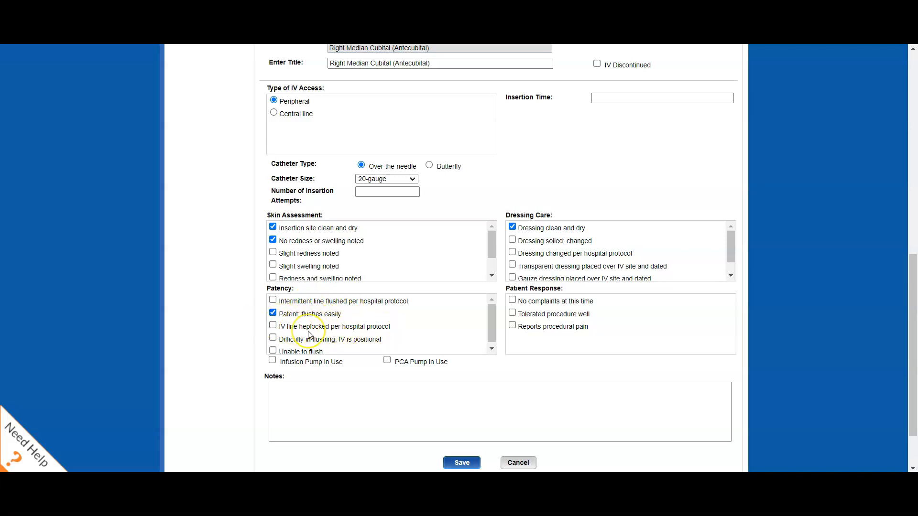
scroll(305, 333, down, 1)
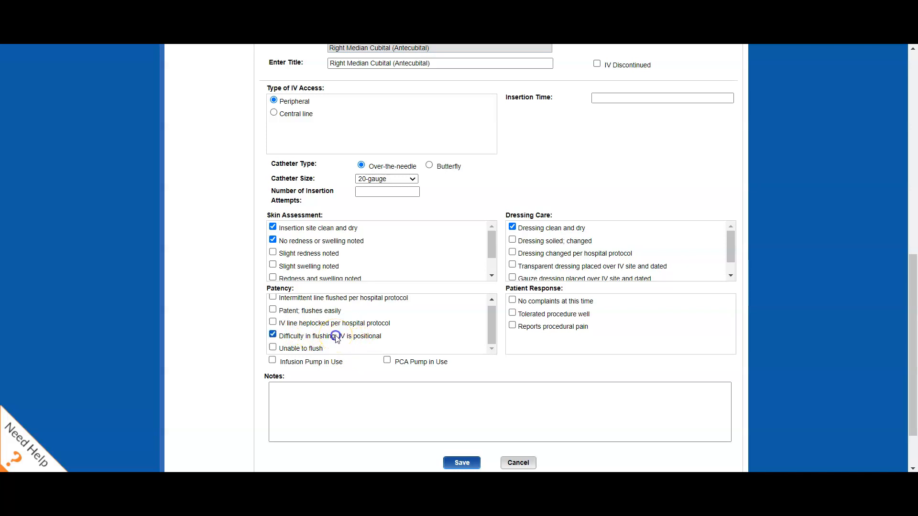
Mark "No complaints at this time" and Infusion Pump in Use, add the note "NS @ 100 mL/hr infusing", and save the IV entry.
click(539, 303)
scroll(403, 375, down, 2)
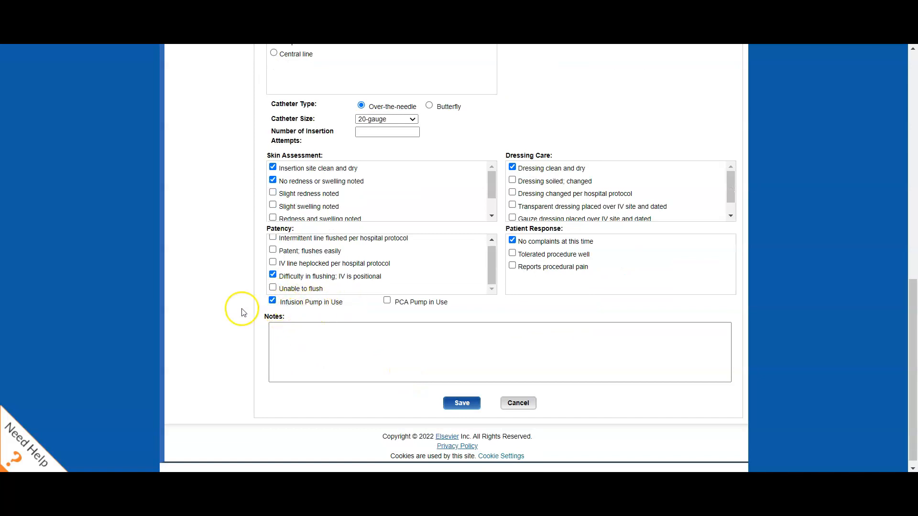
click(297, 350)
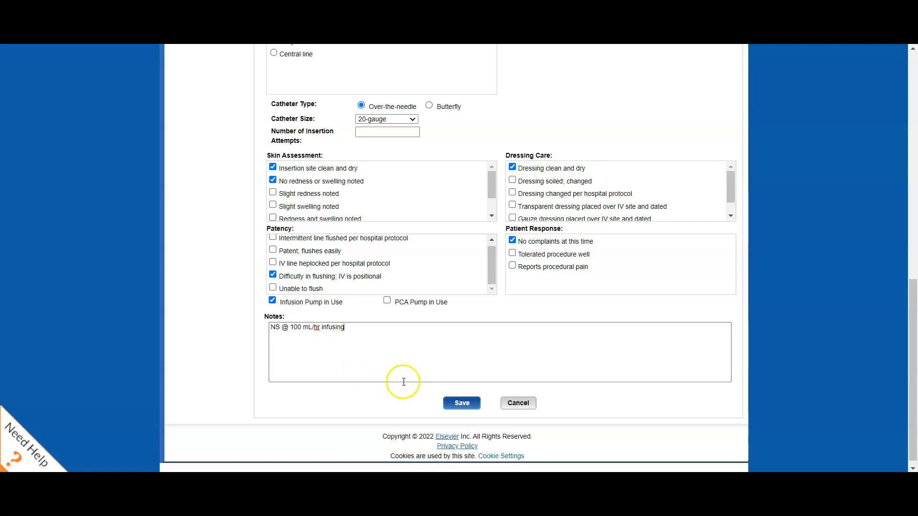
click(462, 403)
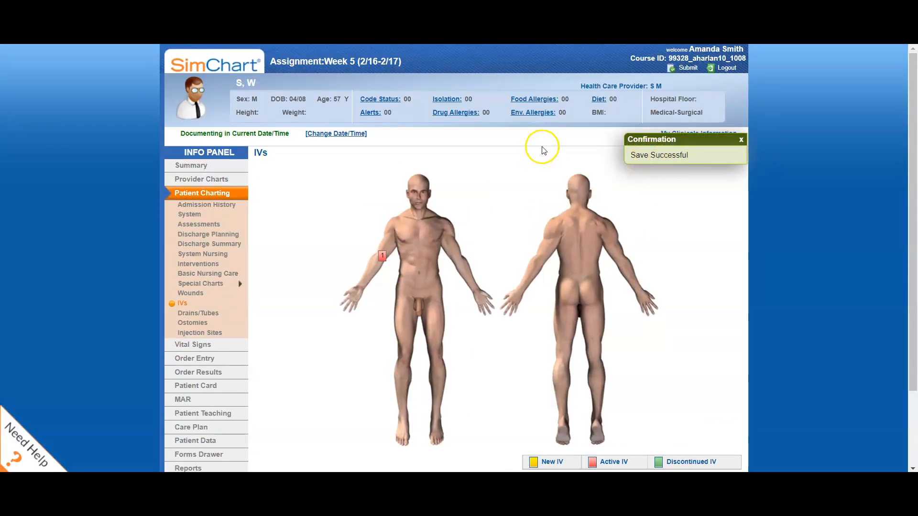
Open the Drains/Tubes chart and add a Nasogastric (NG) tube at the right nares.
click(199, 315)
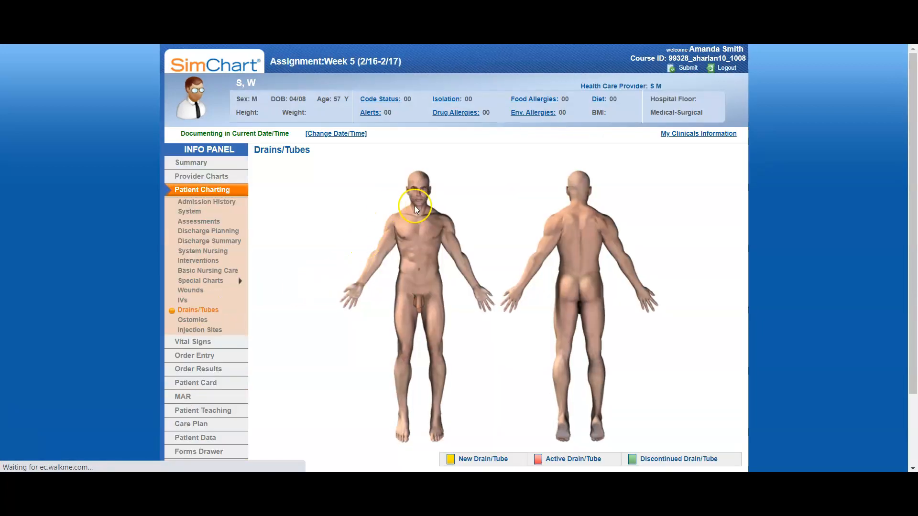
click(417, 197)
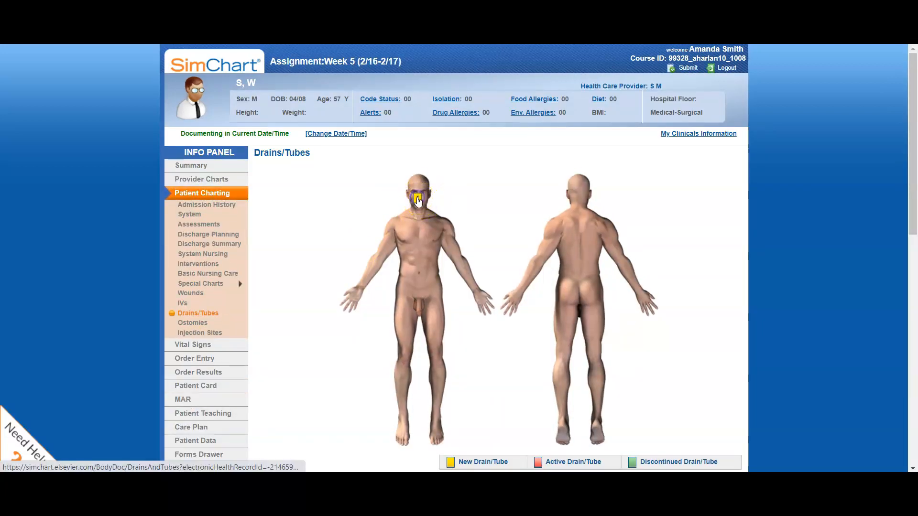
scroll(419, 204, down, 6)
scroll(419, 204, up, 1)
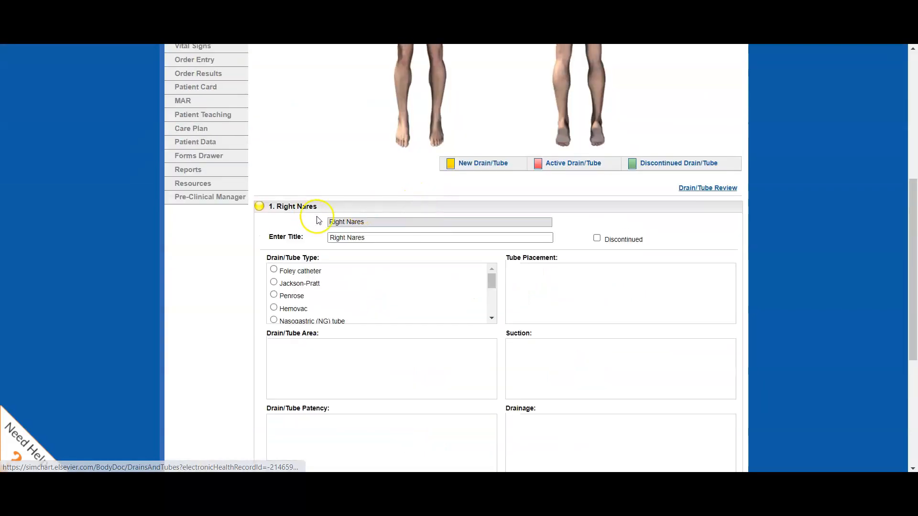
scroll(304, 281, down, 1)
click(296, 261)
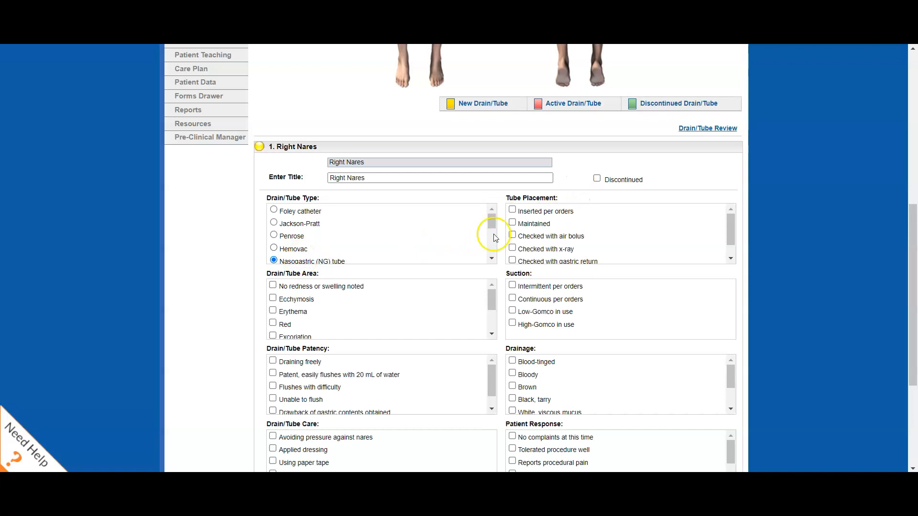
Review the other tube types and remaining drain fields, and discard the right nares entry unsaved.
scroll(474, 237, down, 2)
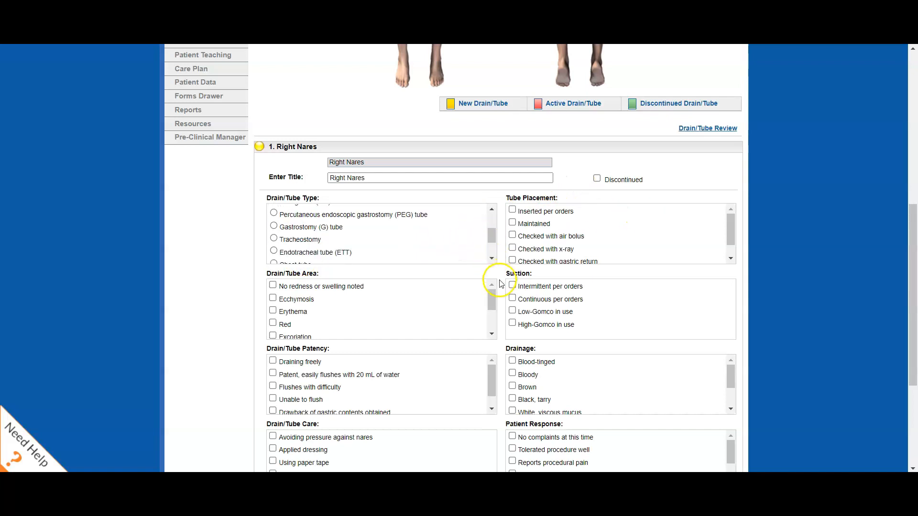
scroll(497, 282, down, 4)
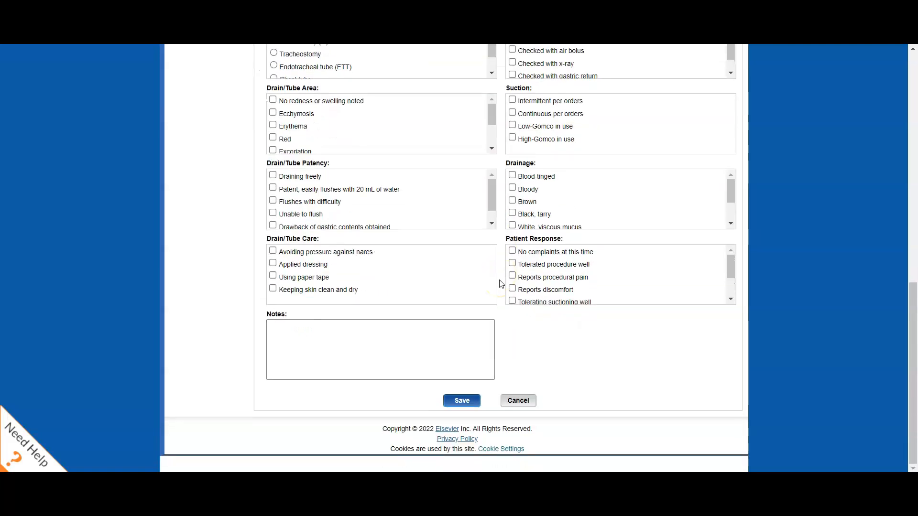
click(518, 400)
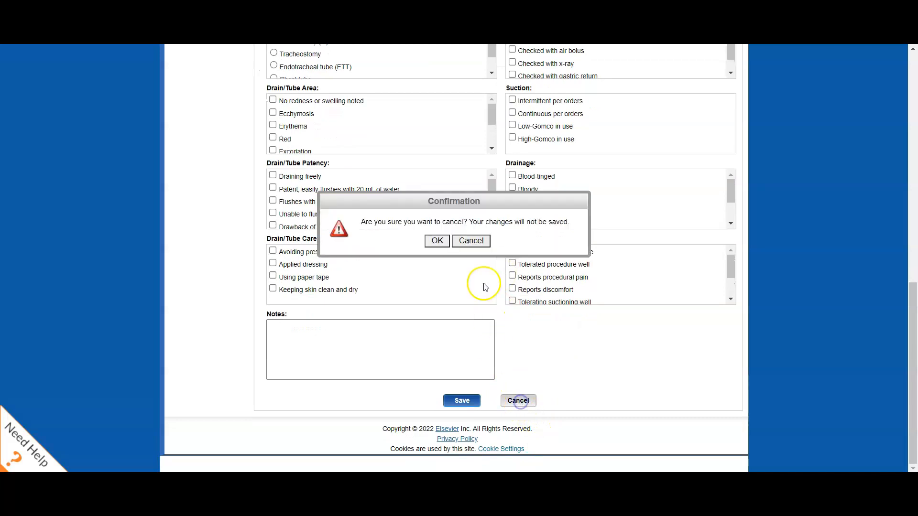
click(439, 240)
click(197, 233)
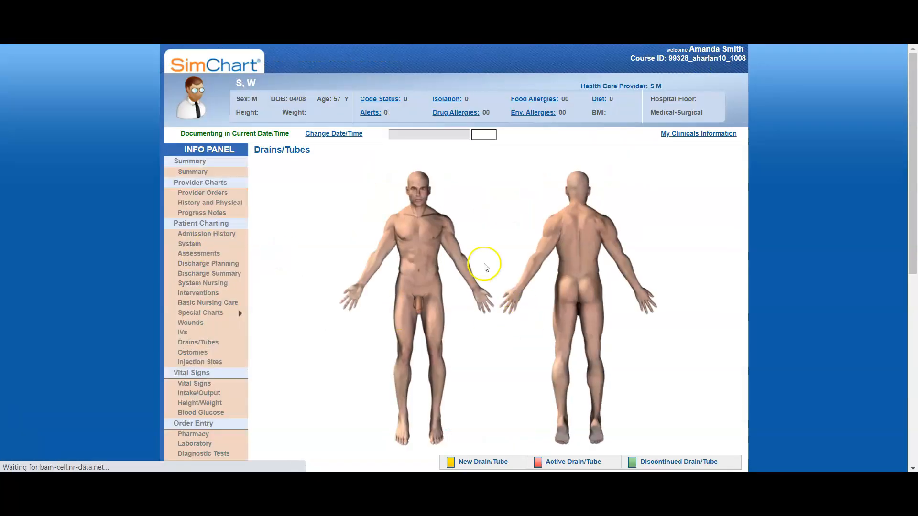
click(409, 276)
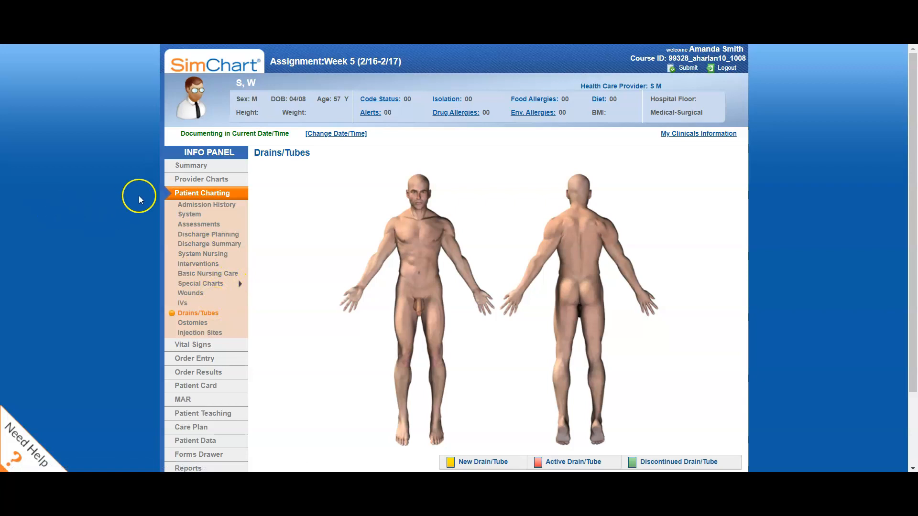
Open the Vital Signs chart and examine its temperature, pulse, respiration, blood pressure, oxygenation and notes fields.
click(201, 350)
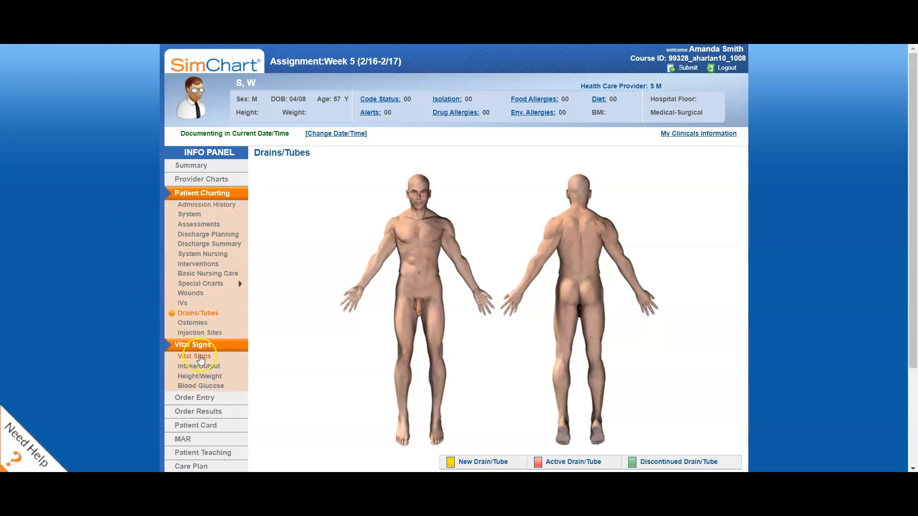
click(200, 358)
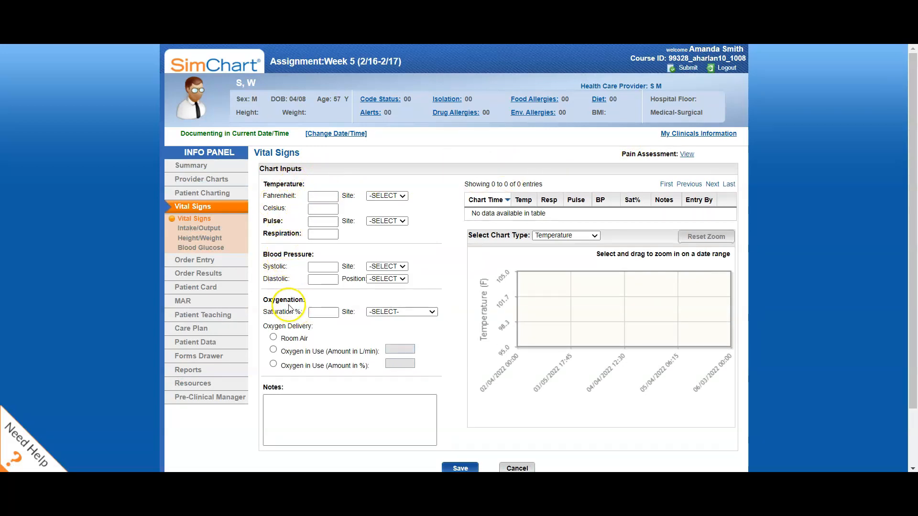
scroll(450, 374, down, 2)
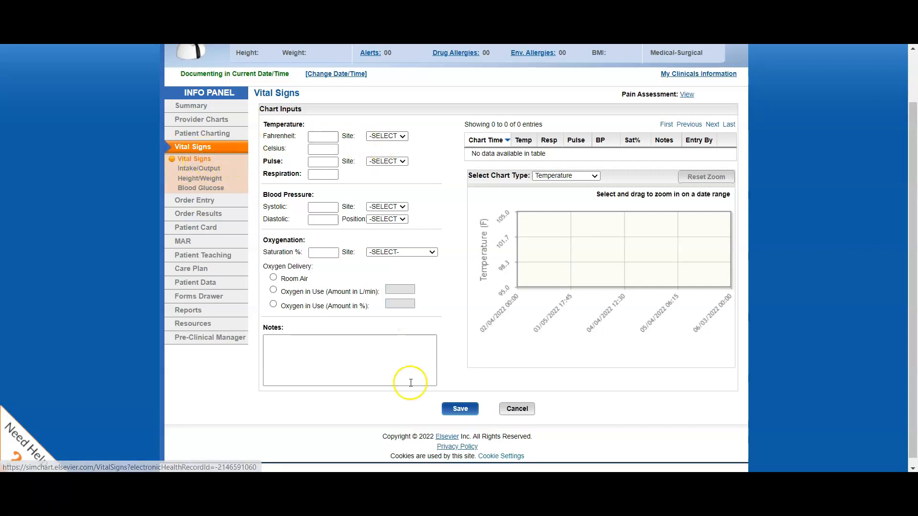
Open the Intake/Output chart and examine the available oral intake types.
click(202, 168)
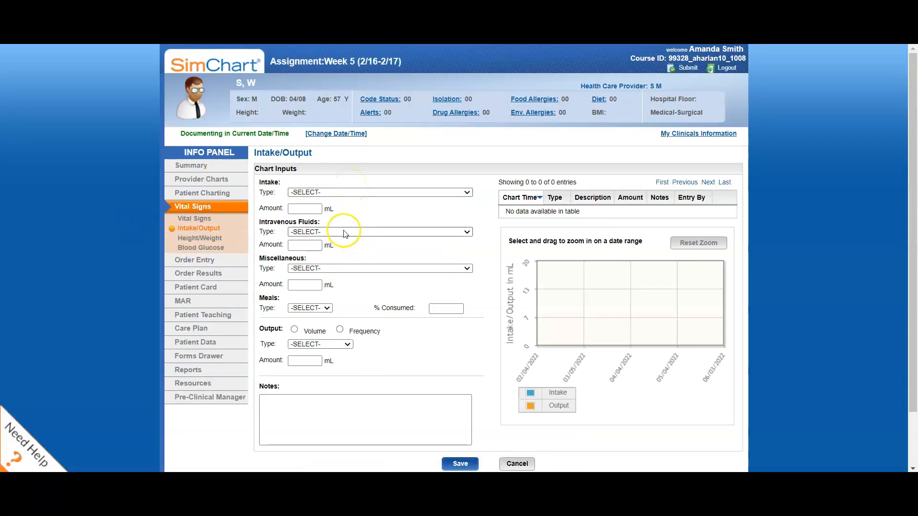
click(307, 194)
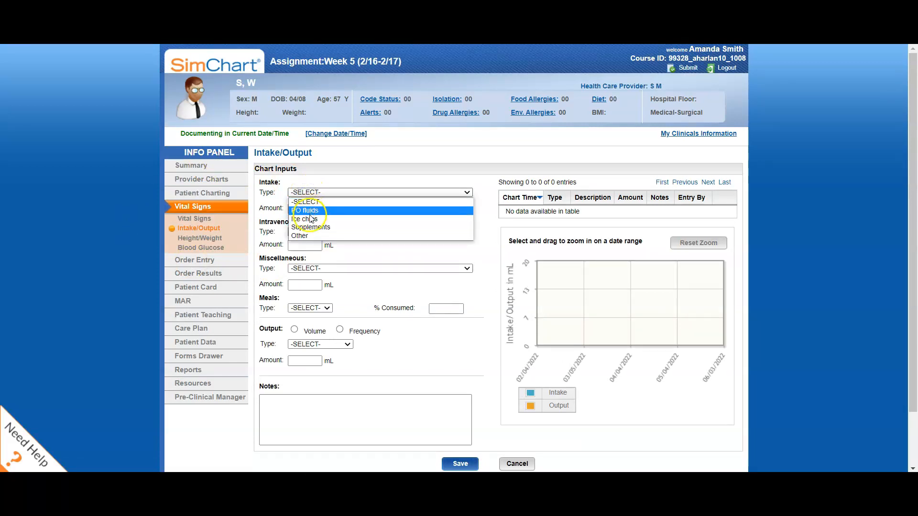
click(495, 226)
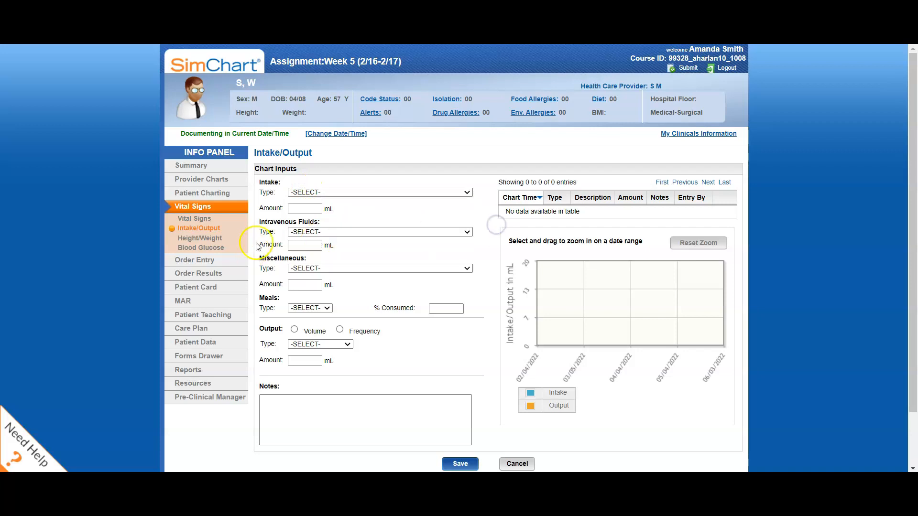
Review the miscellaneous intake types and the output fields, and open the Height/Weight chart to view its fields.
click(303, 270)
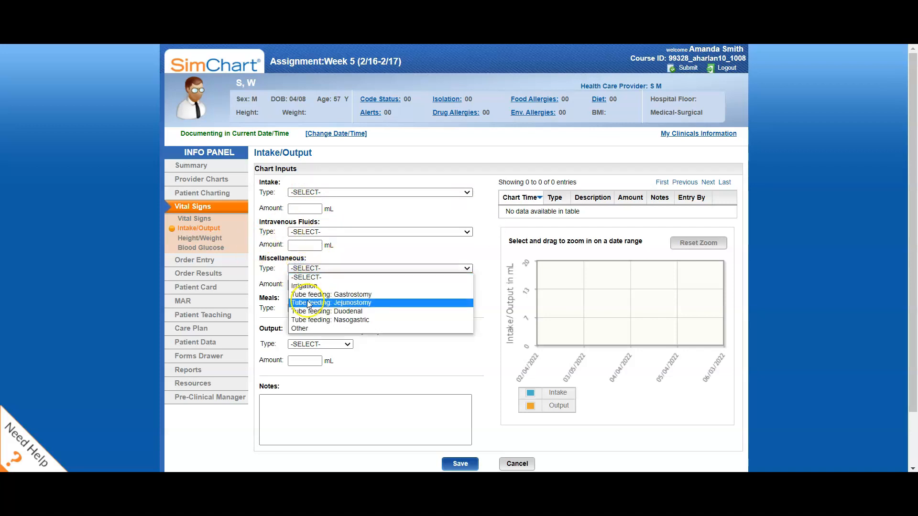
click(412, 352)
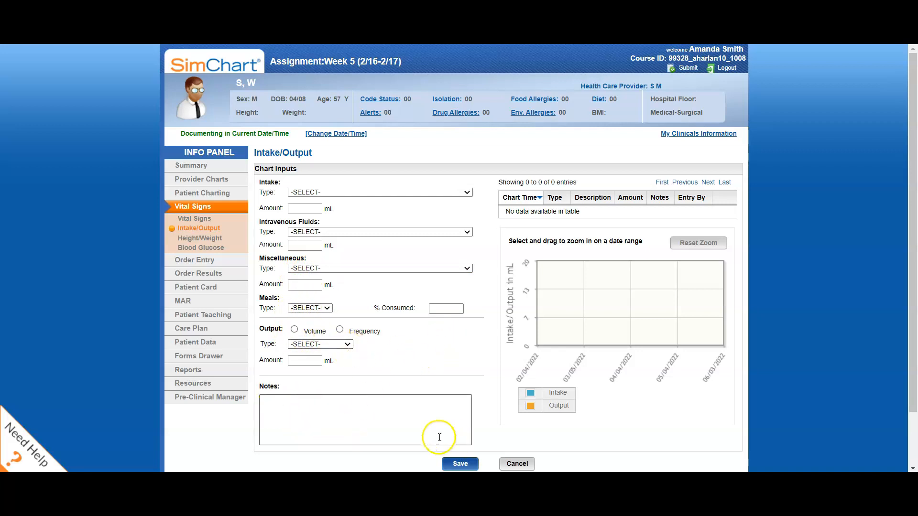
click(199, 238)
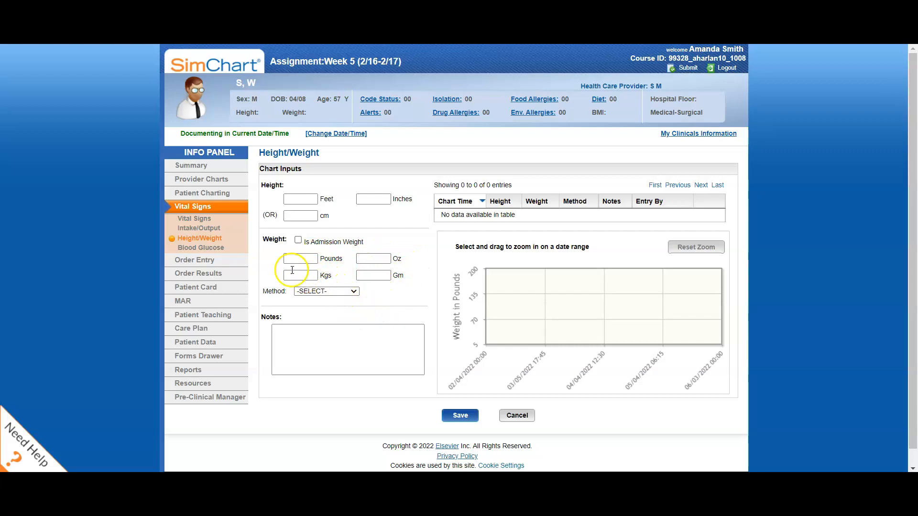
Chart and save a blood glucose reading of 245 mg/dL, less than 1 hour since the last meal, with insulin given per order.
click(220, 249)
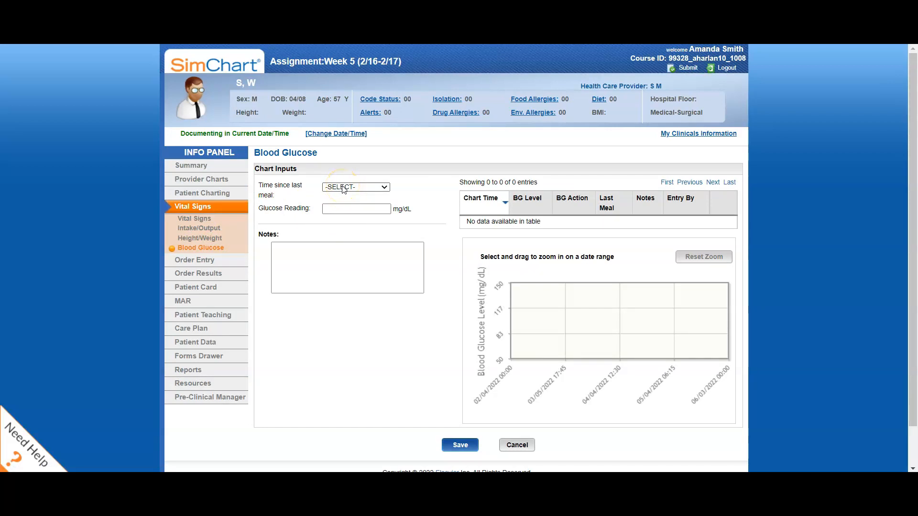
click(343, 187)
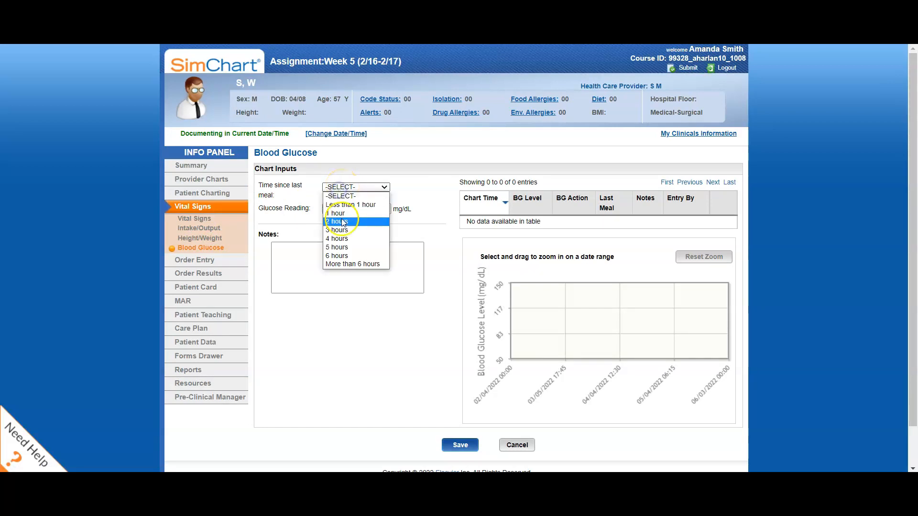
click(339, 206)
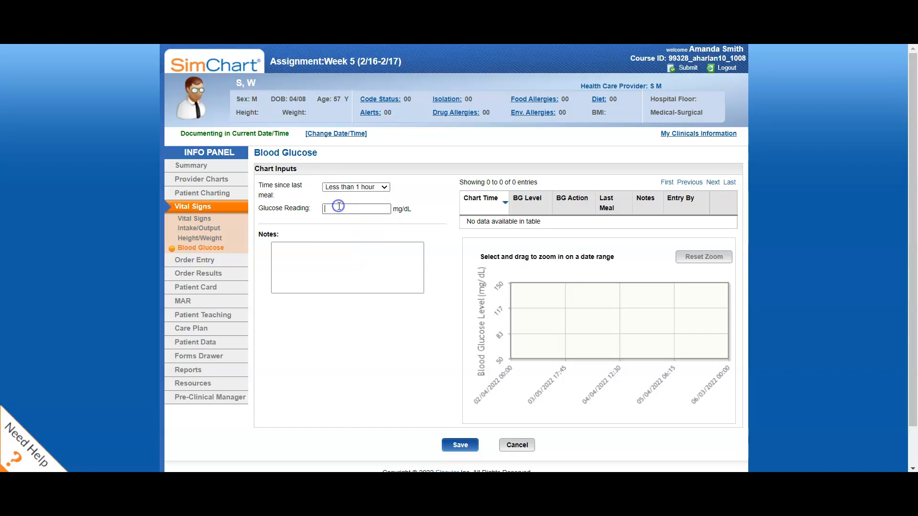
text(245)
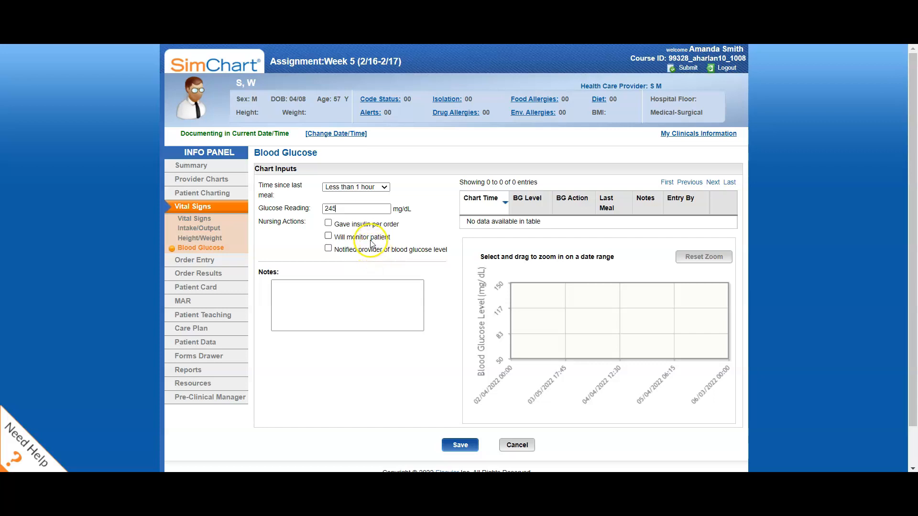
click(329, 222)
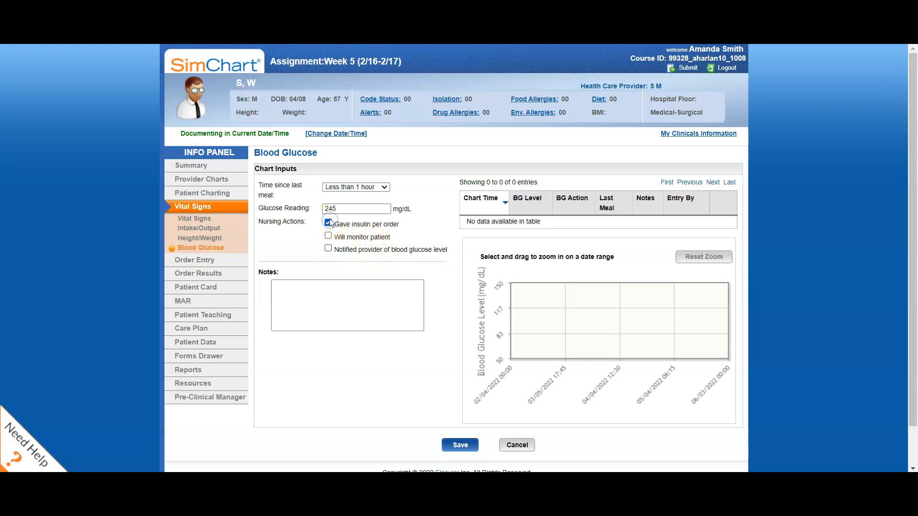
click(459, 445)
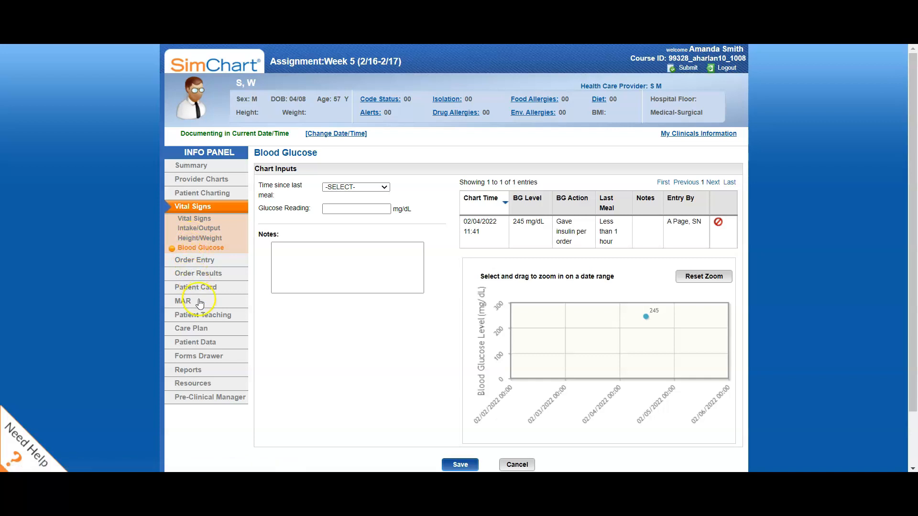
Open the Allergies record under Patient Data and start a new allergy of type Medication.
click(194, 342)
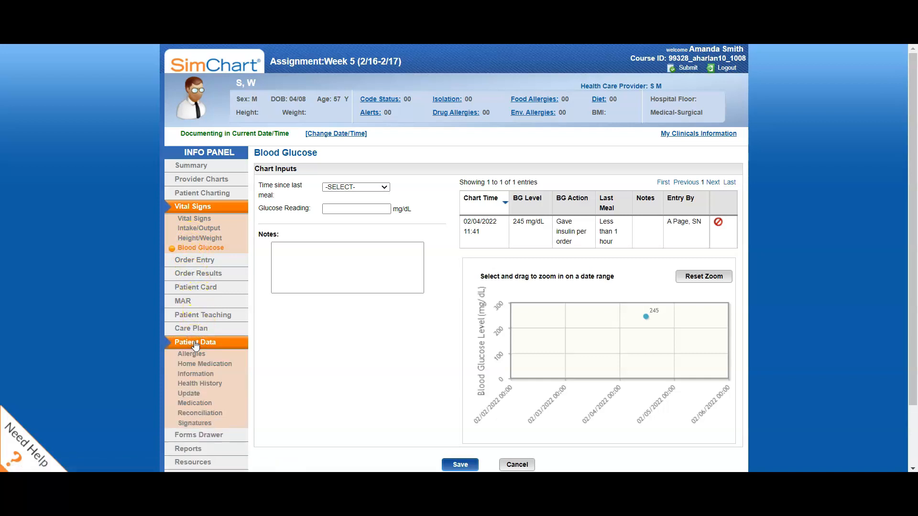
click(191, 354)
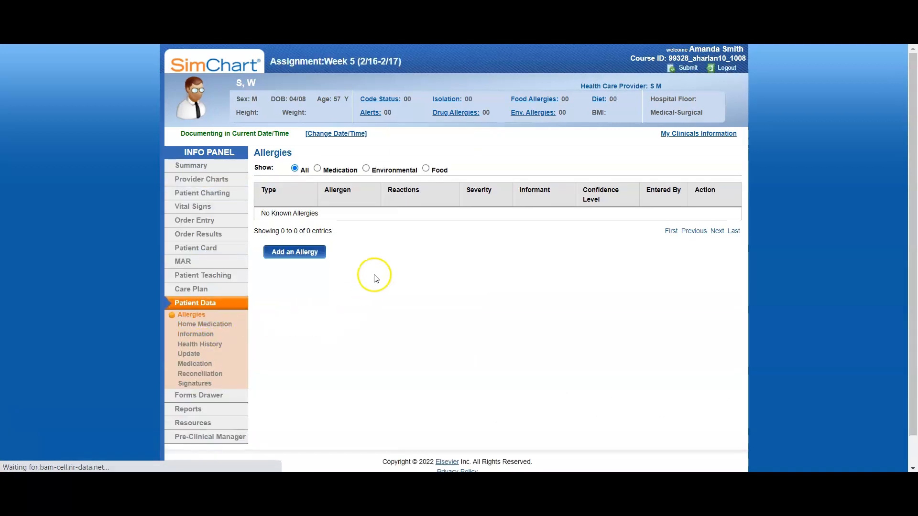
click(306, 251)
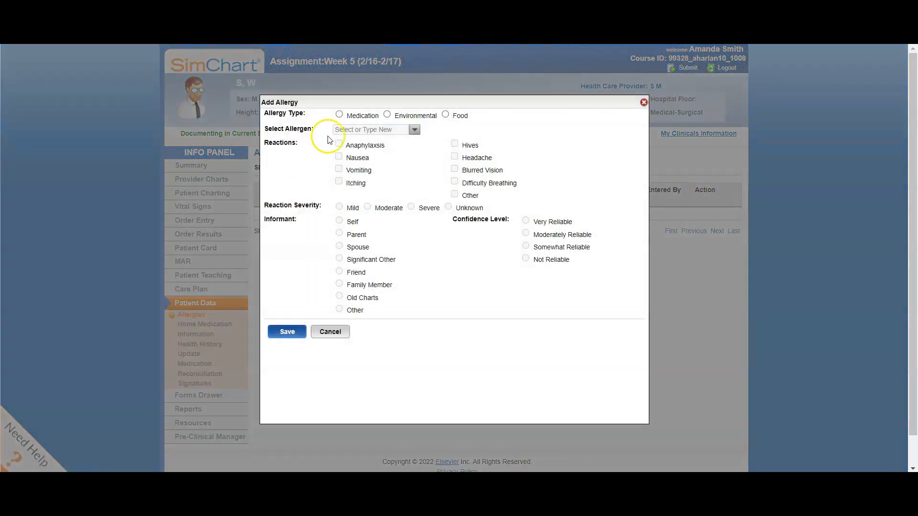
click(339, 114)
Look through the penicillin suggestions and enter the plain term "penicillin" as the allergen.
click(352, 134)
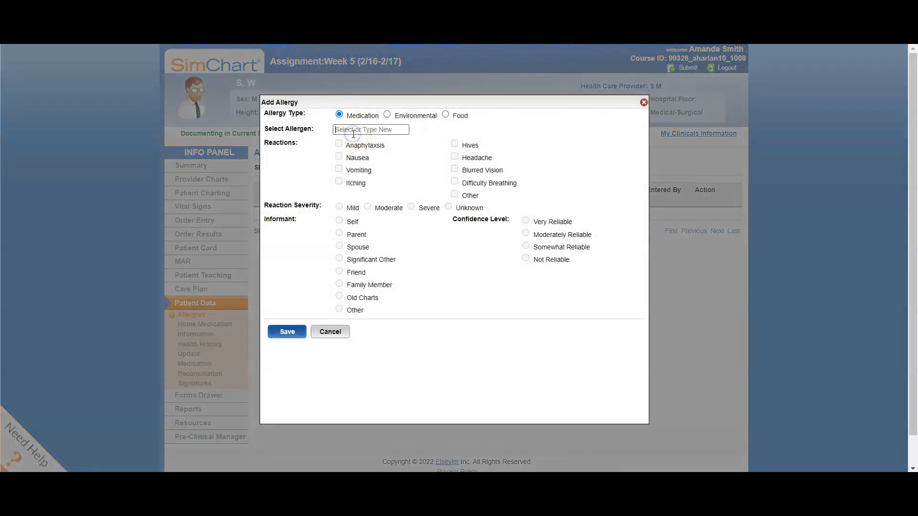
text(penicillin G Potassium A)
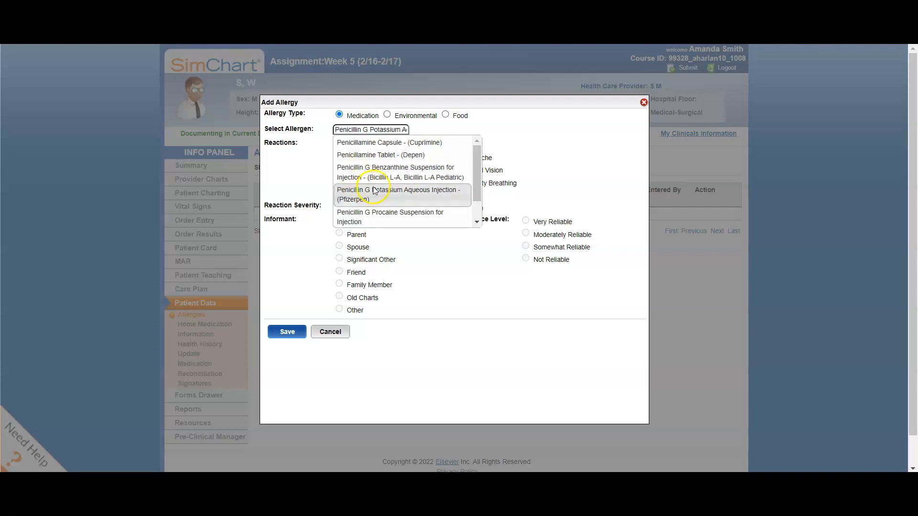
scroll(374, 191, down, 1)
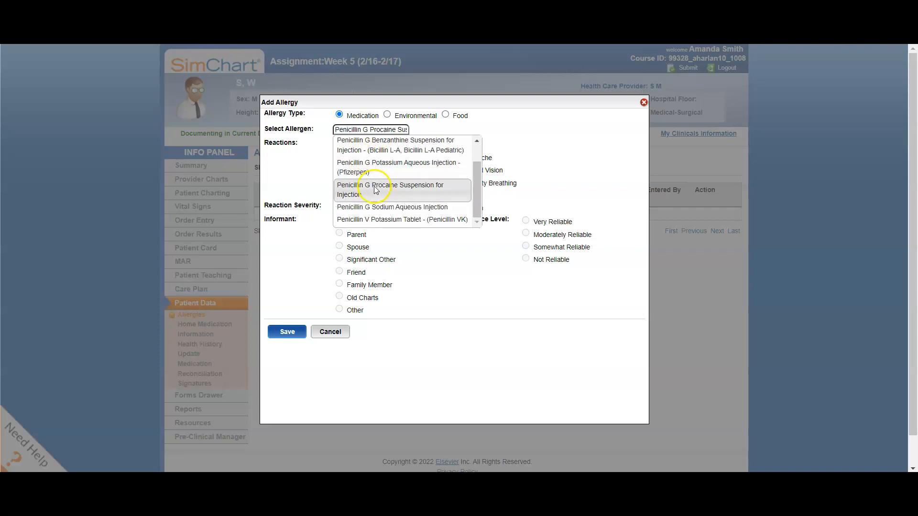
scroll(375, 191, up, 2)
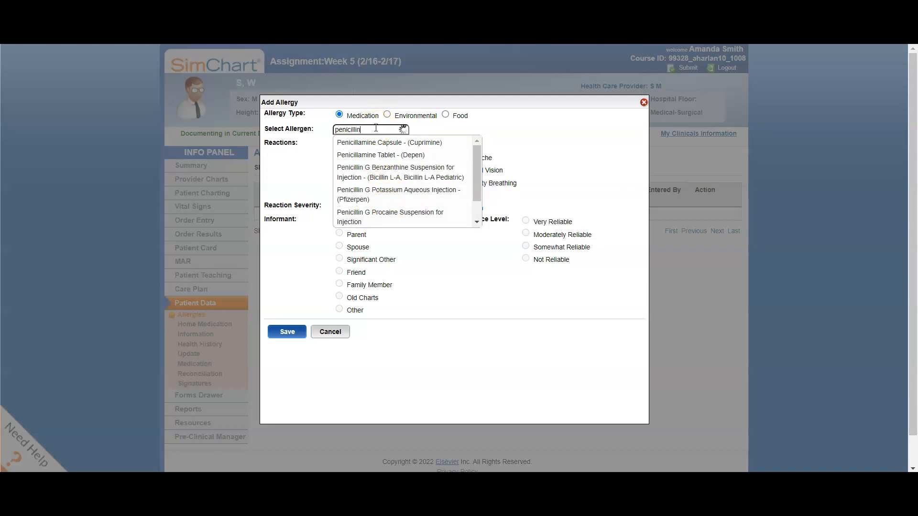
scroll(380, 159, down, 1)
scroll(379, 159, up, 1)
key(Return)
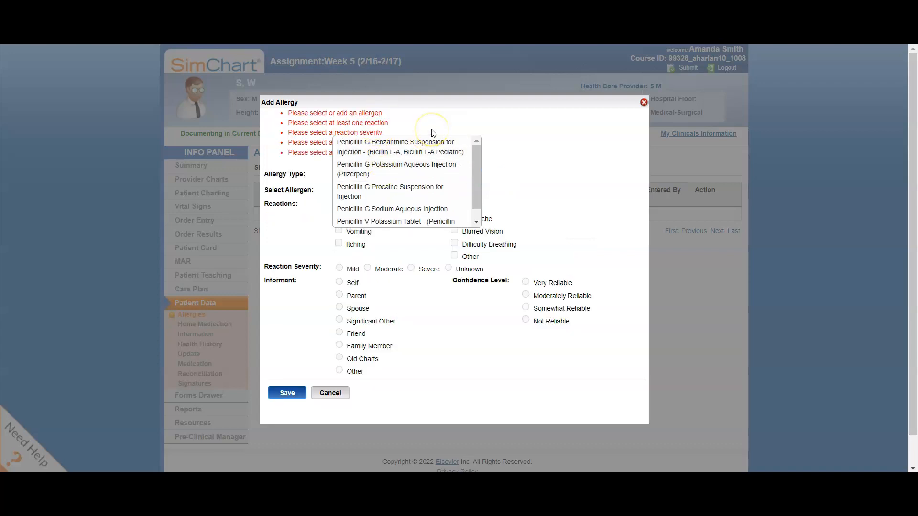
click(289, 245)
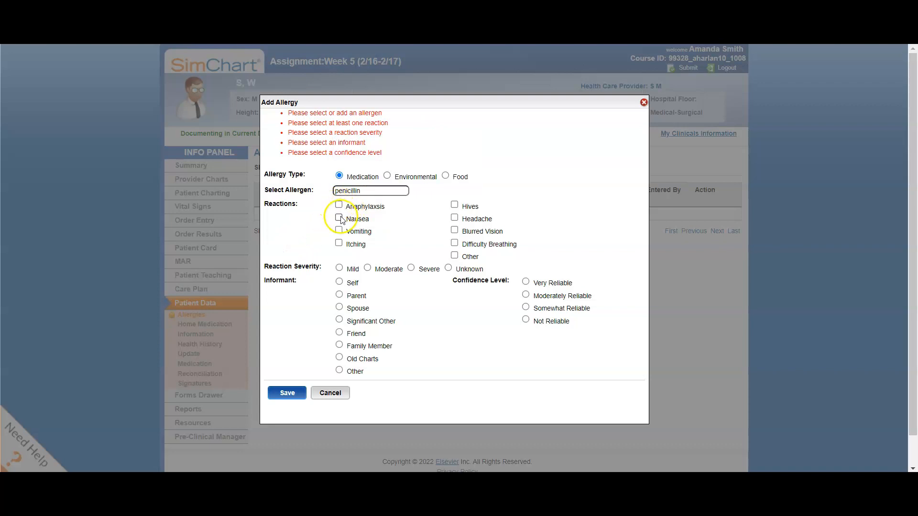
Record itching as a mild reaction, with Self as informant and a Very Reliable confidence level, and save the allergy.
click(339, 243)
click(339, 268)
click(340, 282)
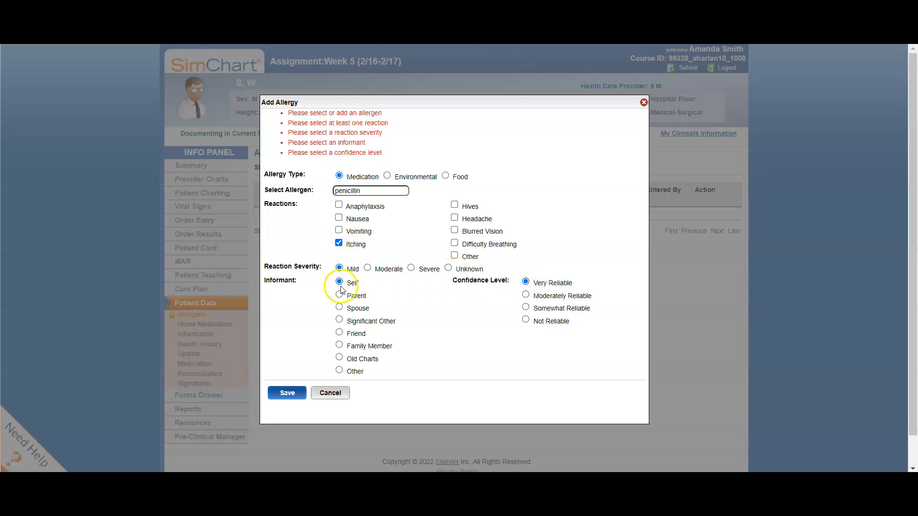
click(290, 393)
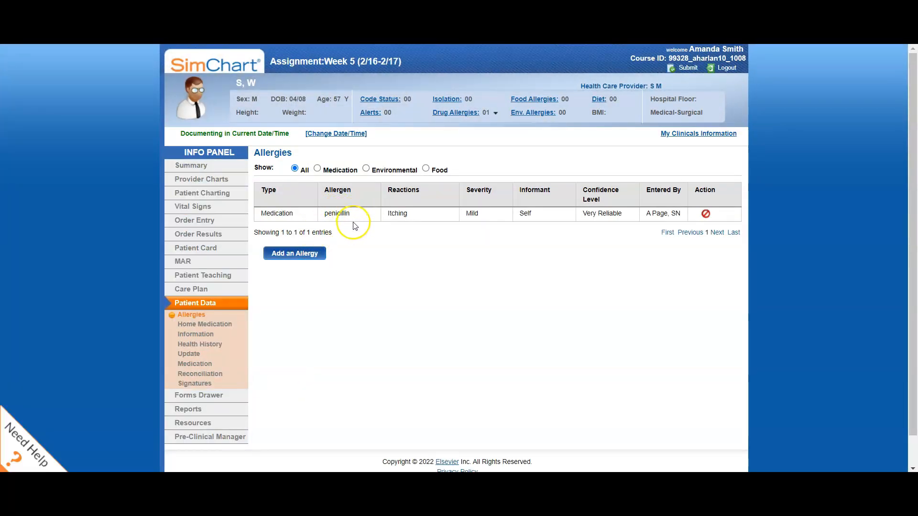
Open the Health History Update and examine its health problems, previous surgeries, other history, diabetes and recent fever sections.
click(196, 355)
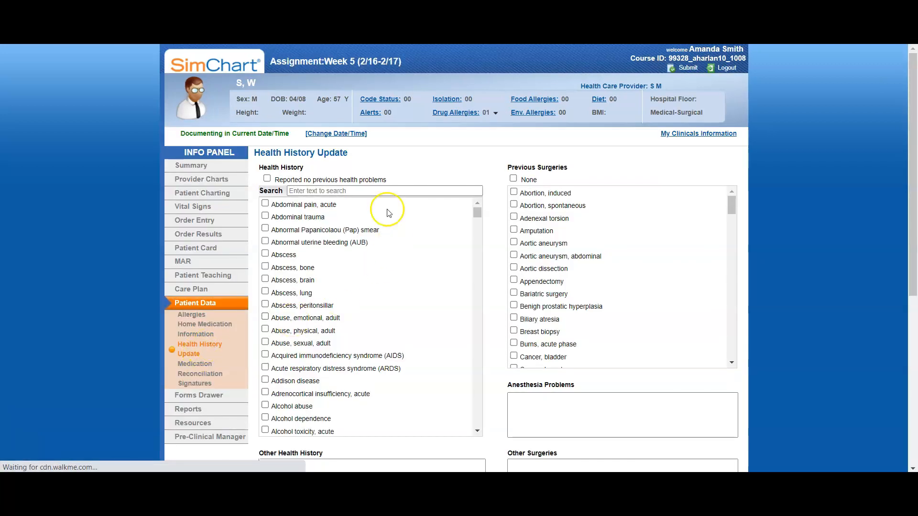
scroll(362, 147, down, 1)
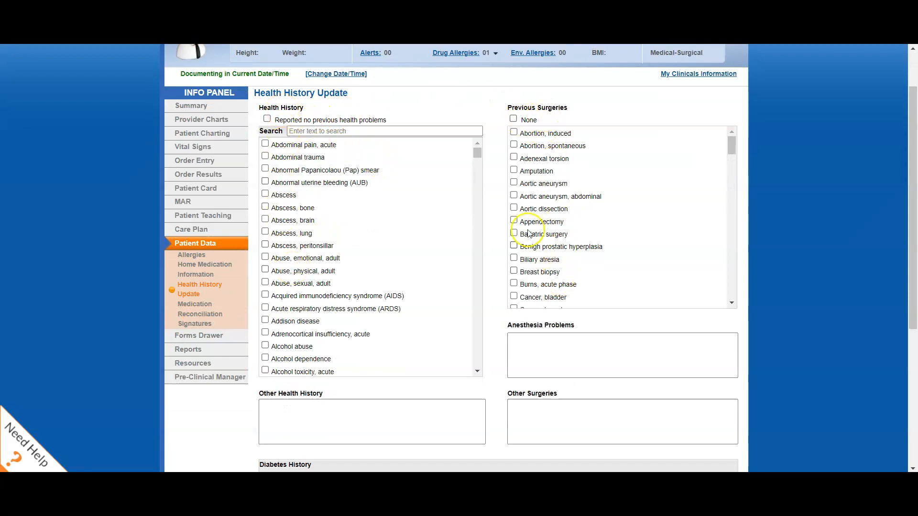
scroll(487, 253, down, 3)
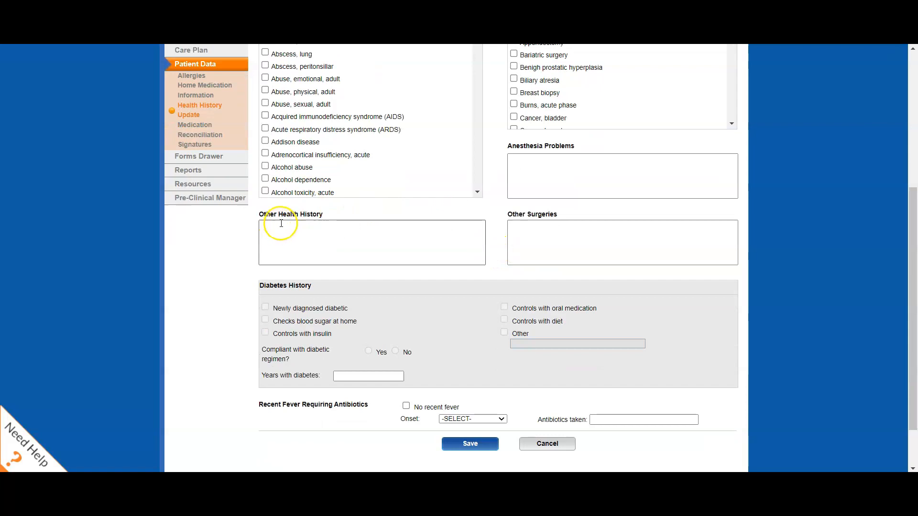
scroll(281, 230, up, 1)
scroll(302, 161, down, 6)
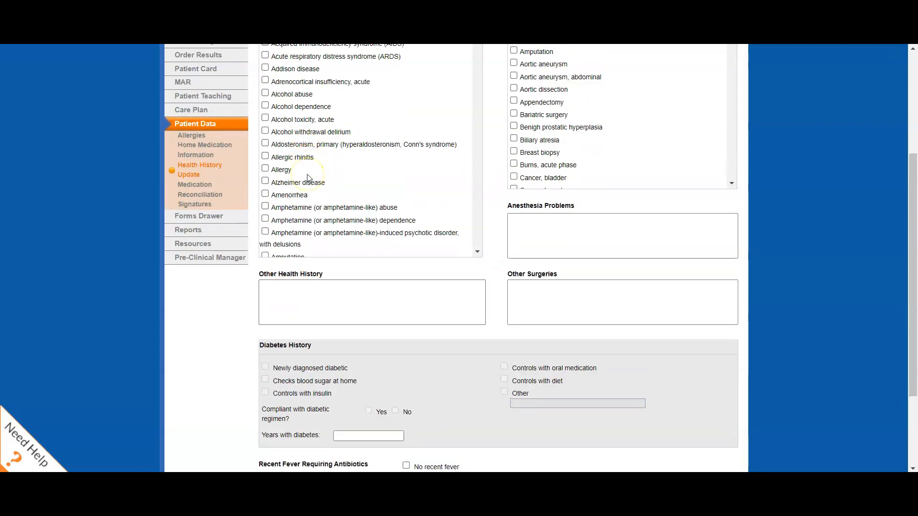
click(298, 296)
click(525, 222)
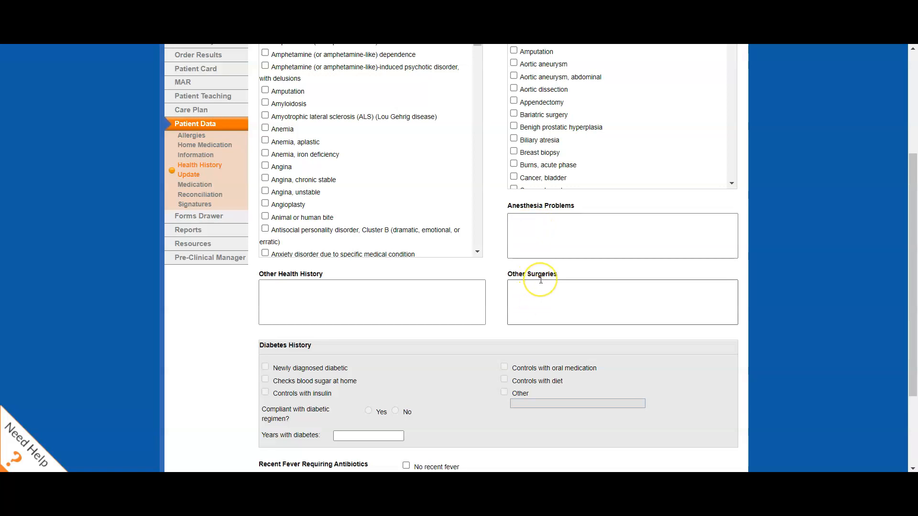
scroll(535, 292, down, 3)
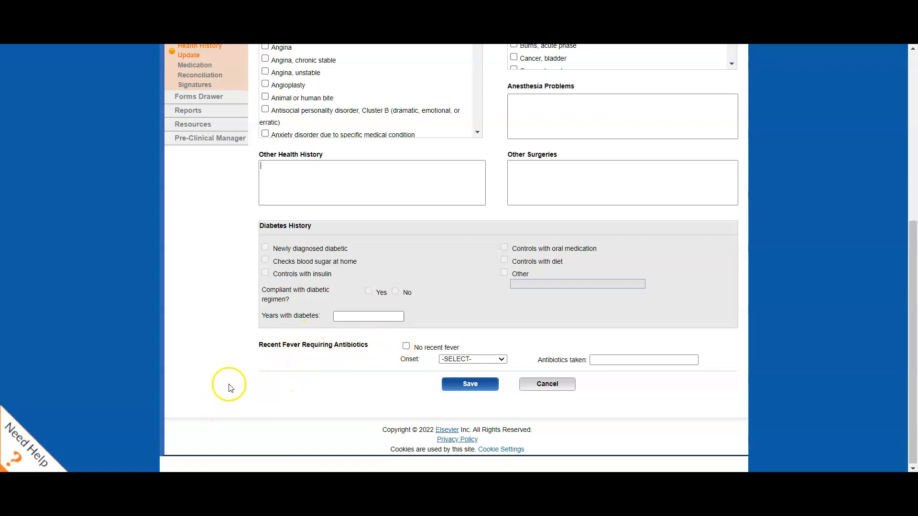
scroll(231, 385, up, 4)
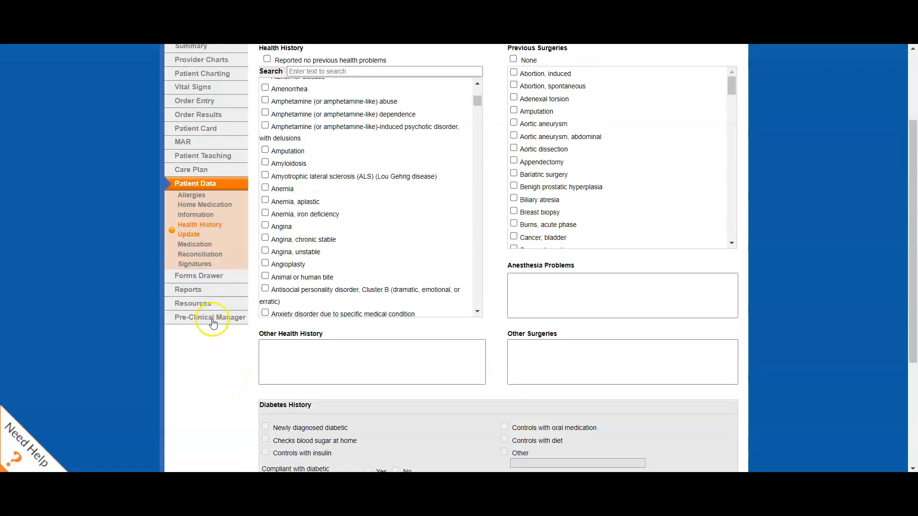
Open Medications in the Pre-Clinical Manager and choose Potassium Chloride Injection as the medication to add.
click(212, 319)
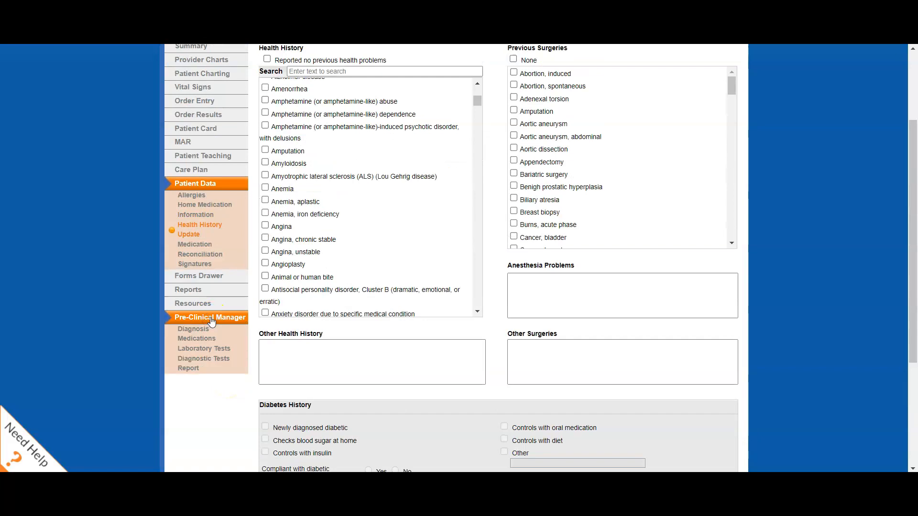
click(200, 340)
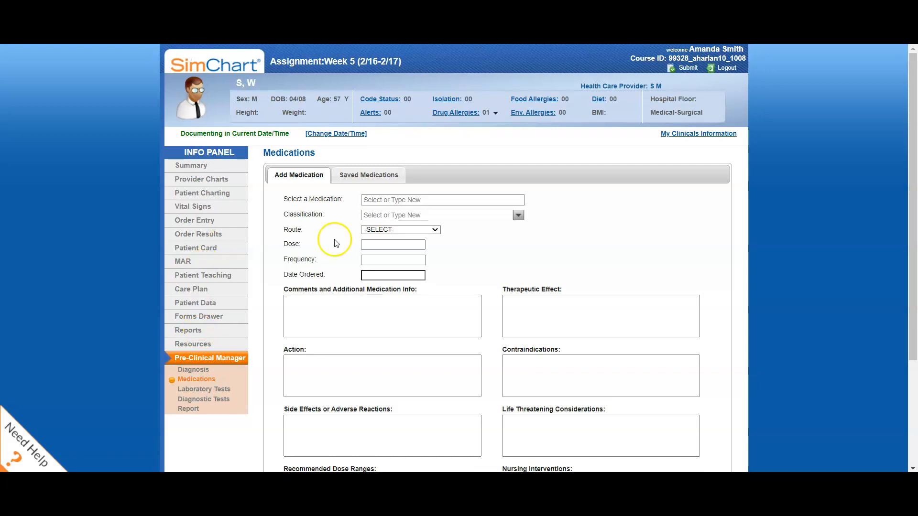
click(381, 200)
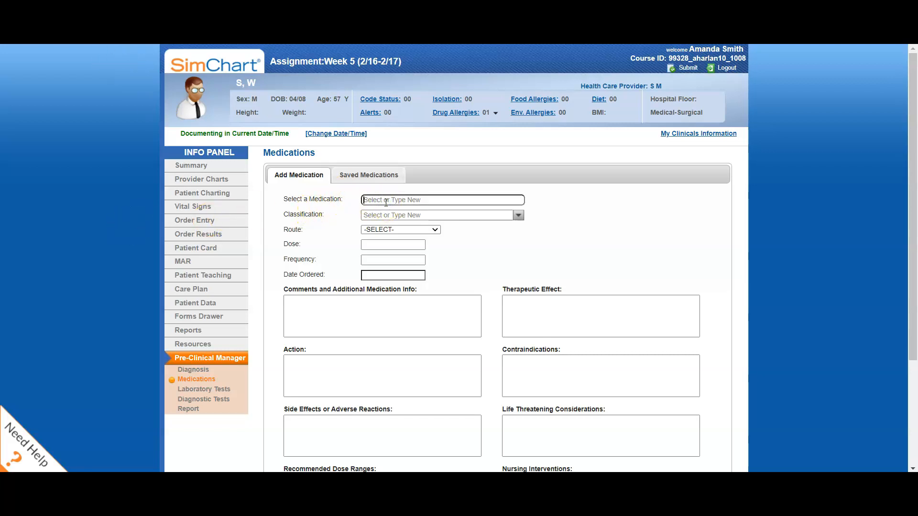
text(potassium)
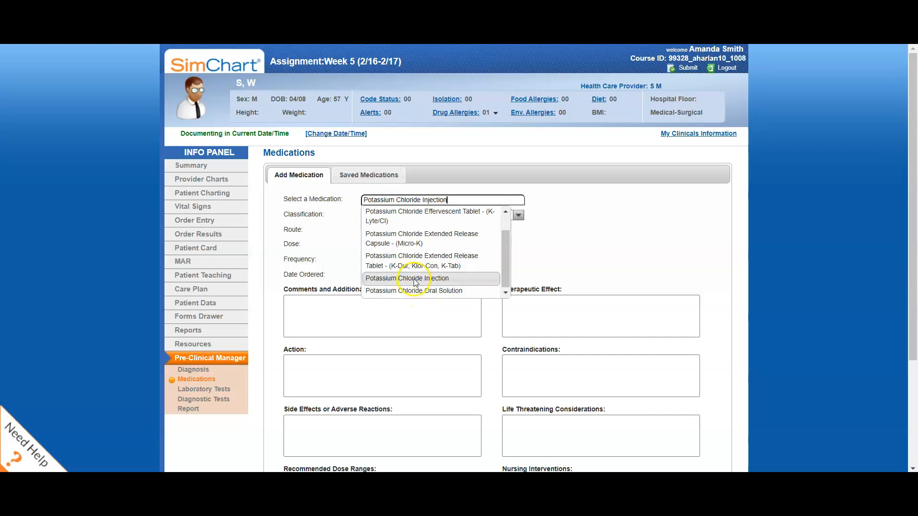
click(414, 280)
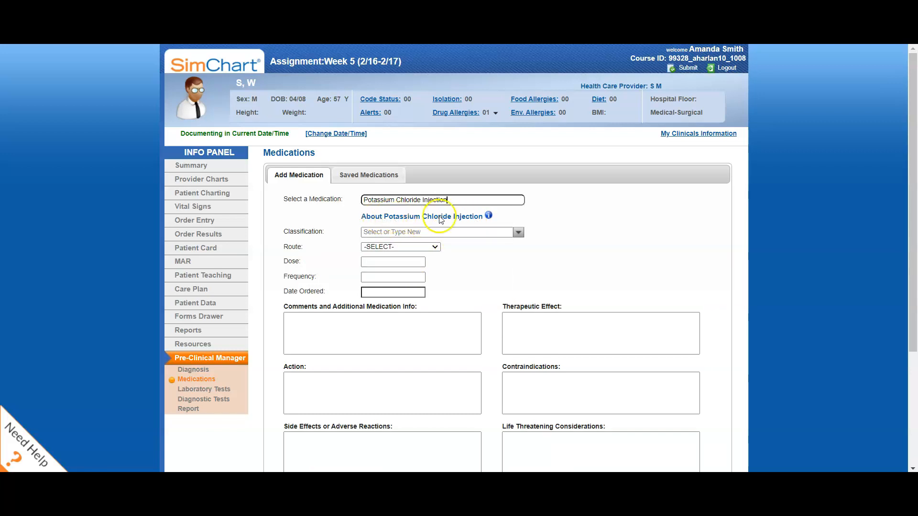
Open the drug information for Potassium Chloride Injection in Clinical Pharmacology and search there for "potassium".
click(488, 217)
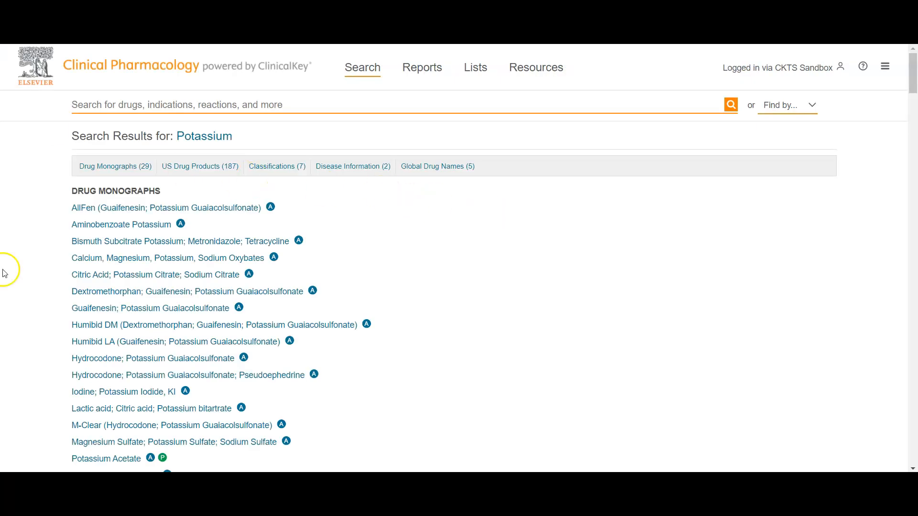
click(118, 102)
text(potassi)
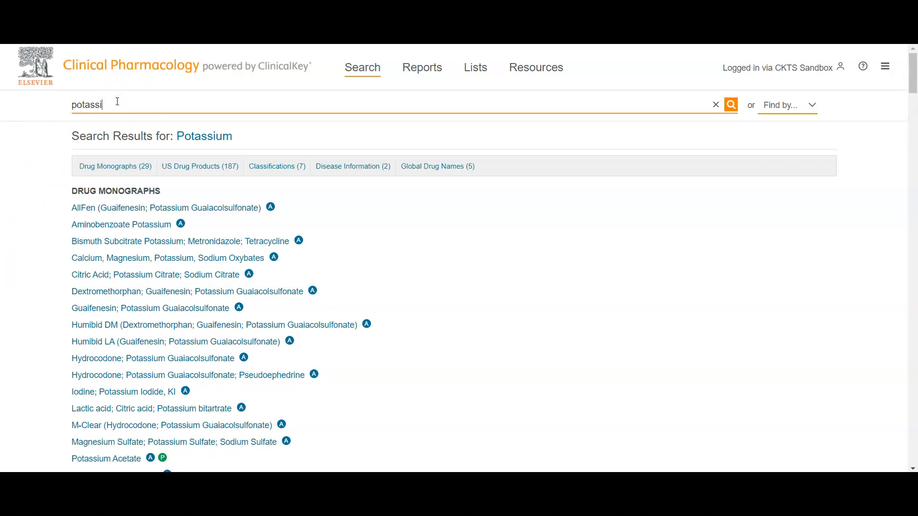
key(Return)
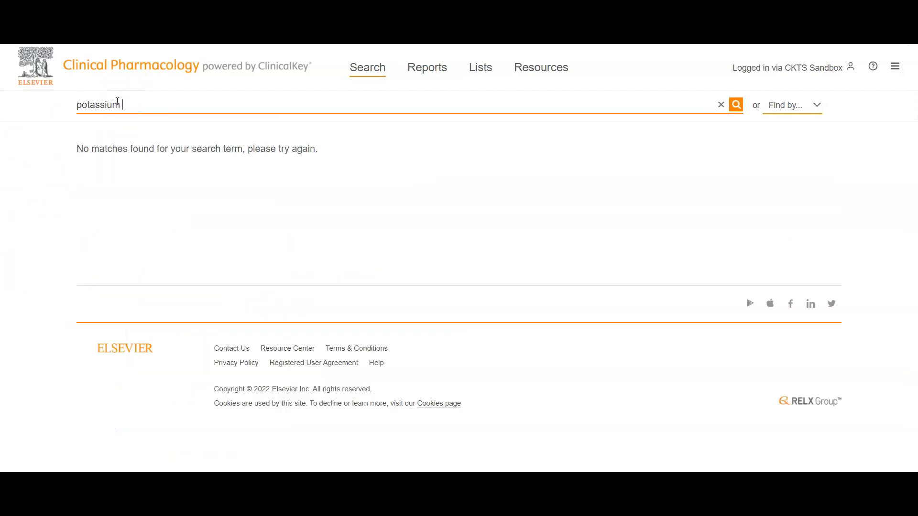
Search Clinical Pharmacology for "potassium chl", open the Potassium Chloride monograph and look through its product list.
text(chl)
click(121, 176)
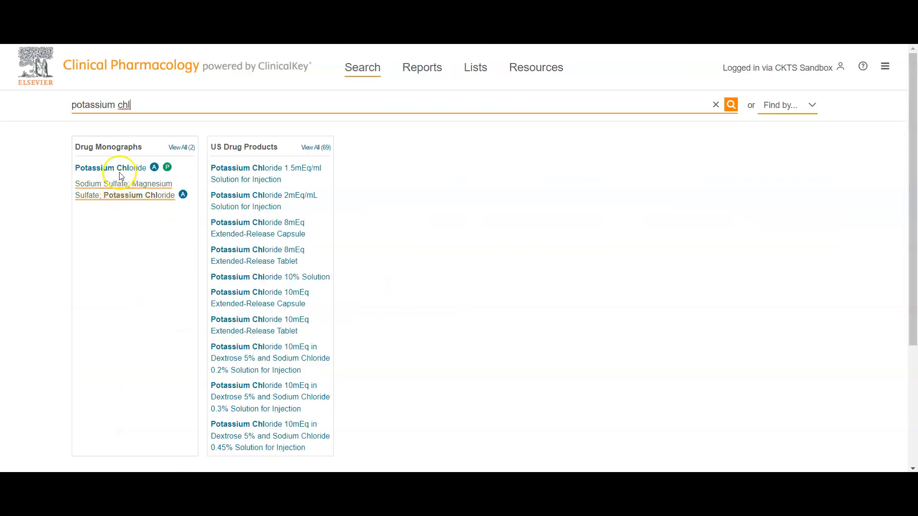
click(117, 169)
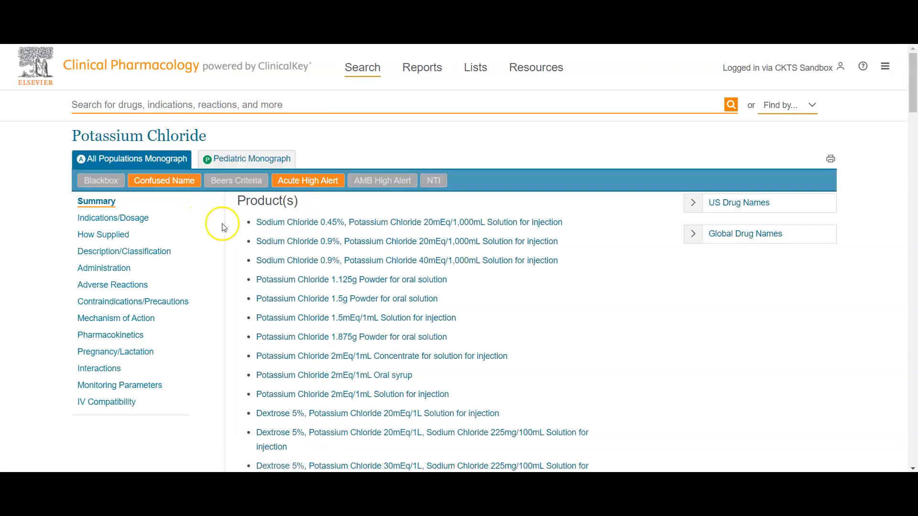
scroll(180, 322, down, 10)
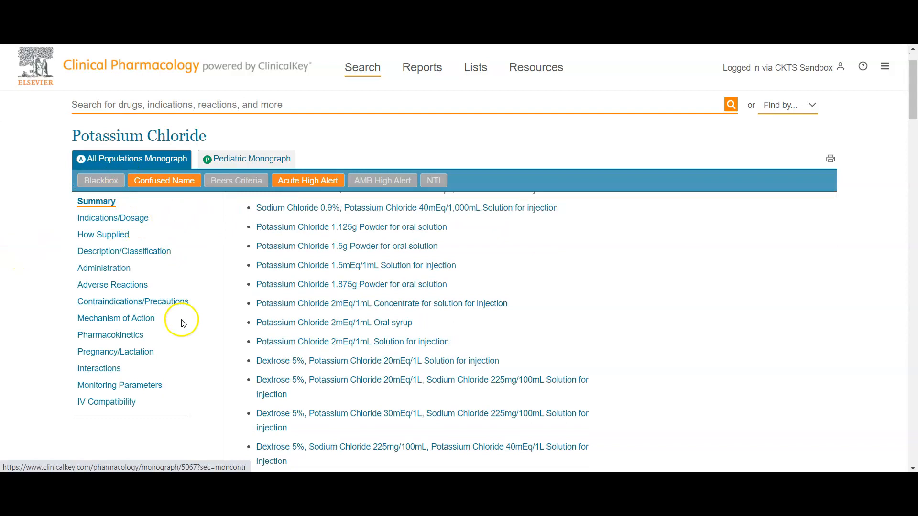
scroll(329, 323, down, 4)
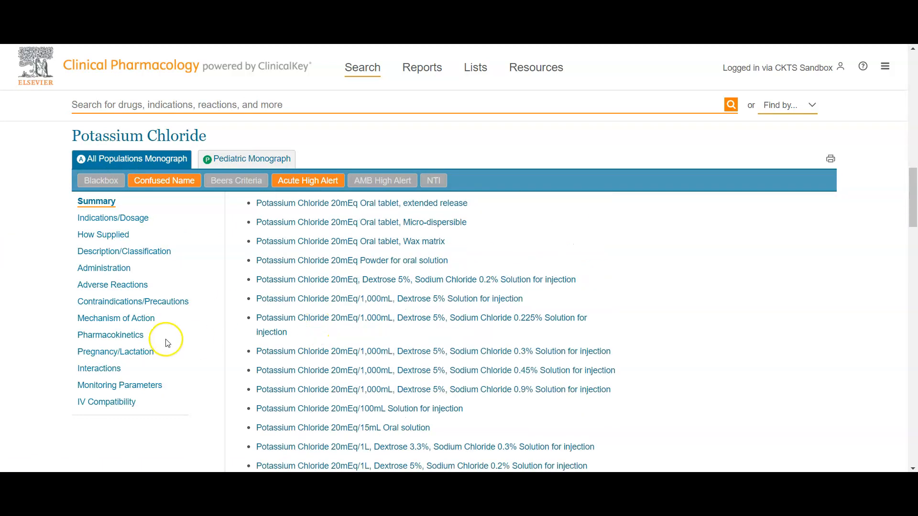
scroll(164, 318, down, 4)
scroll(164, 319, up, 5)
scroll(164, 319, up, 12)
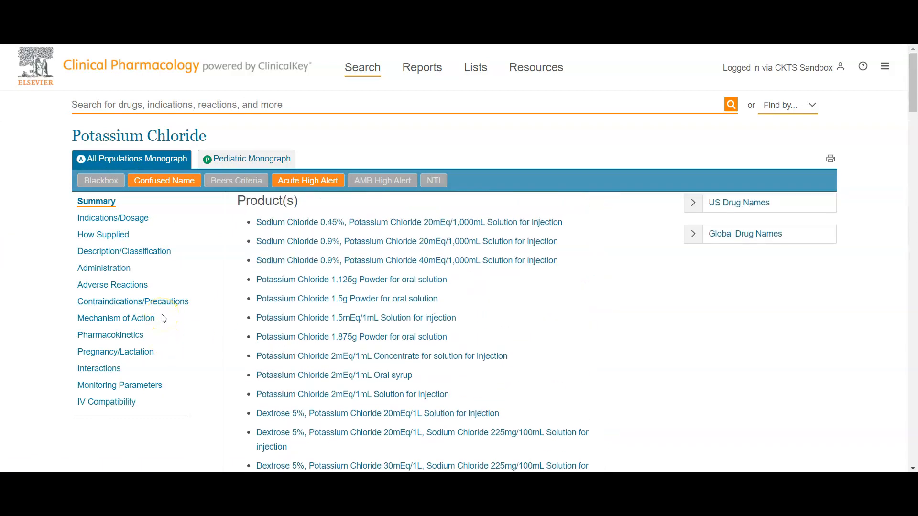
Look up Potassium Chloride's drug classifications in the monograph's Description/Classification section for SimChart's Classification entry.
click(134, 254)
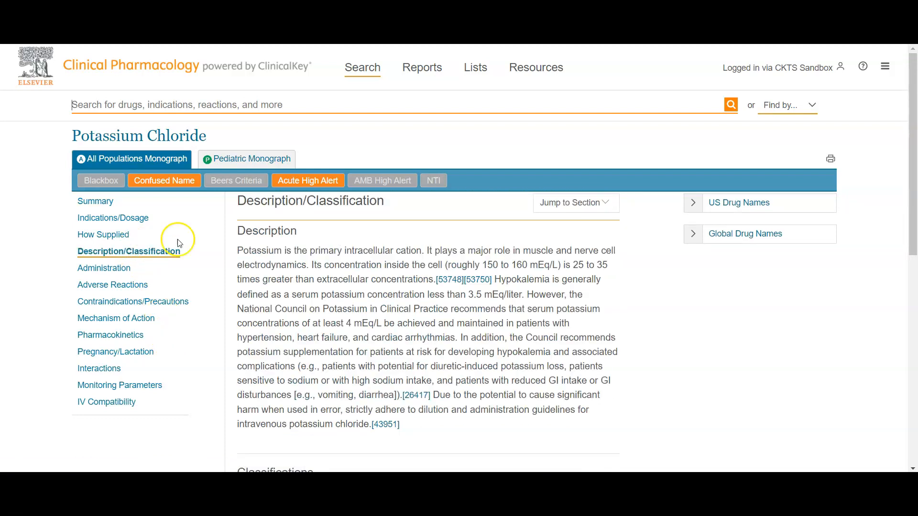
key(alt+Tab)
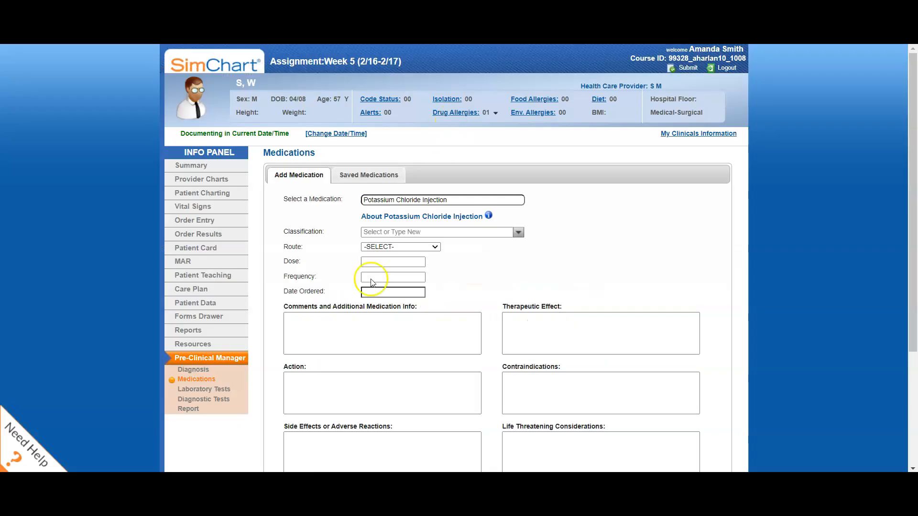
click(376, 231)
click(518, 232)
click(579, 236)
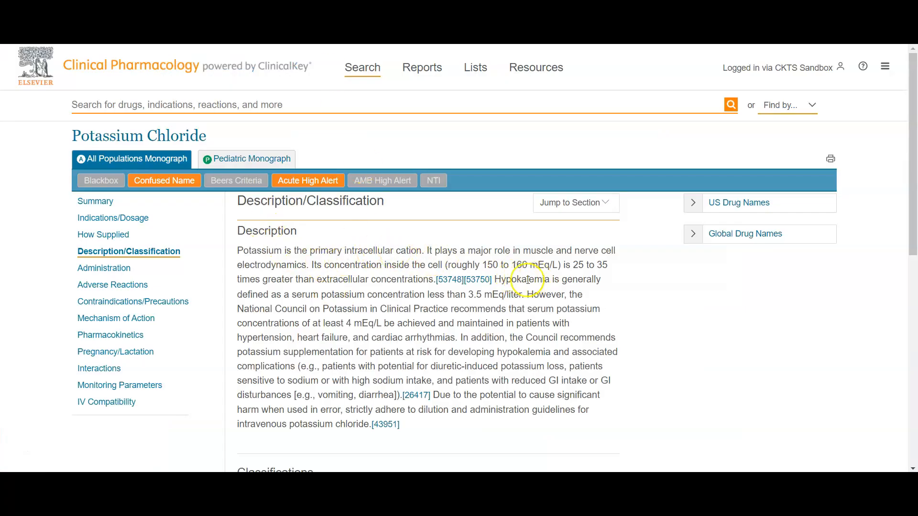
scroll(360, 321, down, 2)
scroll(360, 321, down, 5)
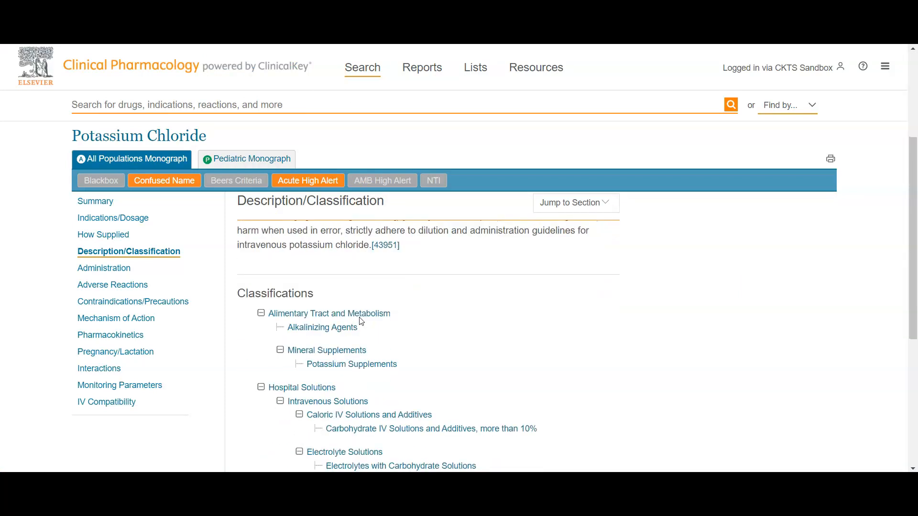
click(353, 317)
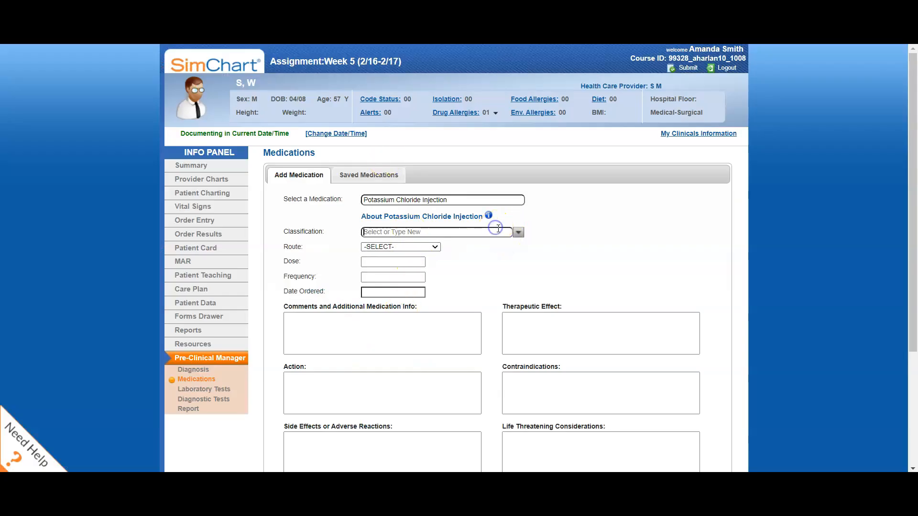
In SimChart, enter "mineral supplement" as the classification of Potassium Chloride Injection.
text(mineral supplement)
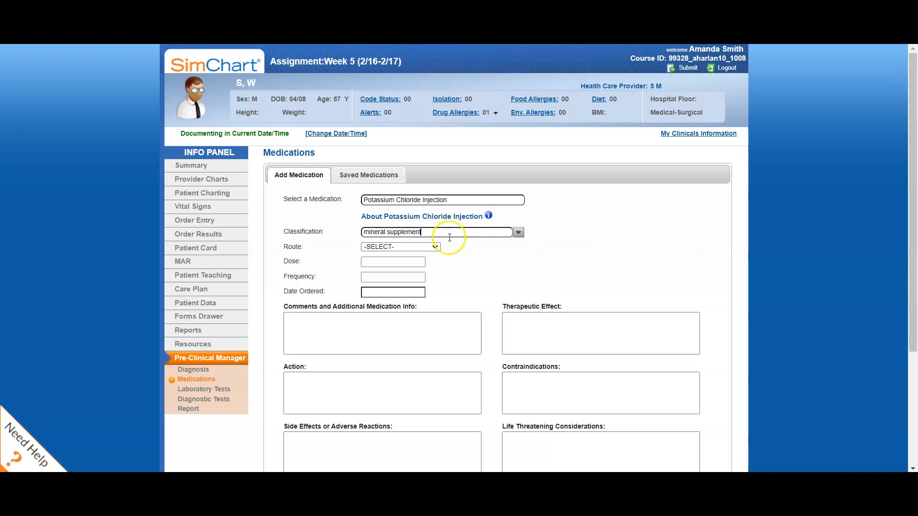
click(386, 247)
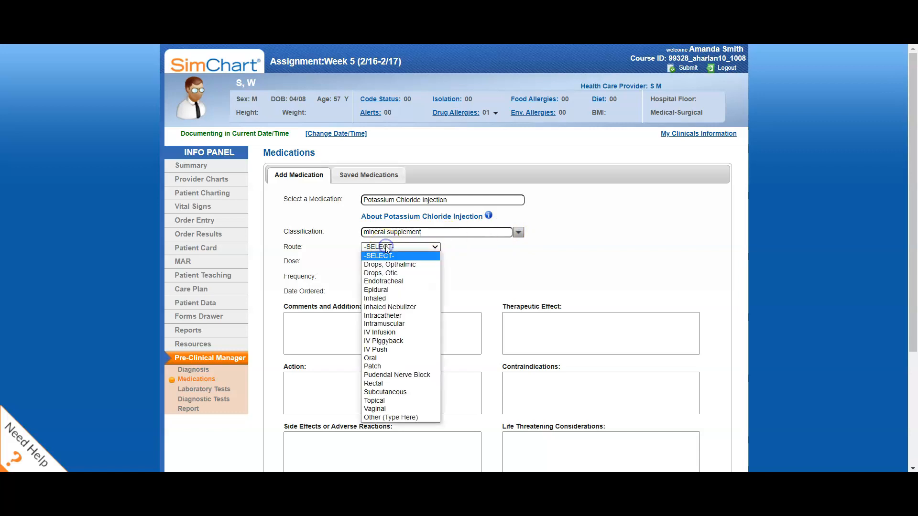
click(520, 231)
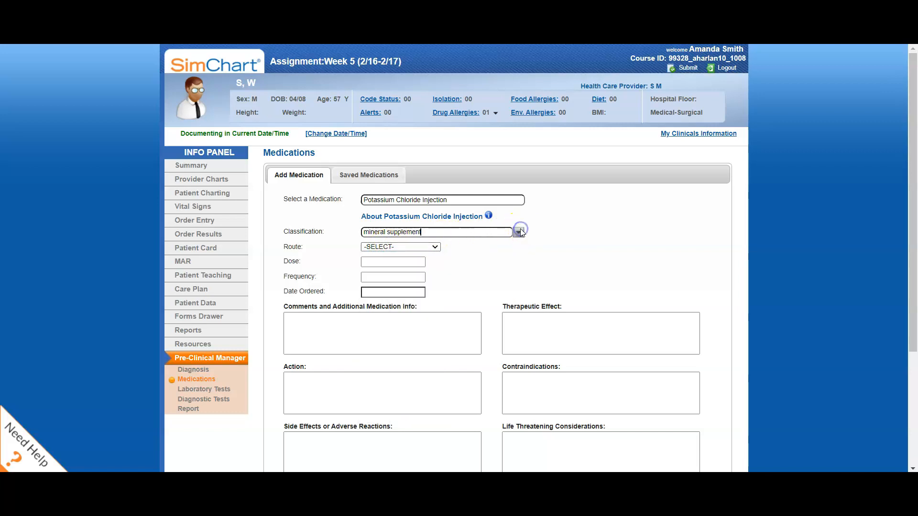
Set the administration route of Potassium Chloride Injection to IV Infusion.
click(420, 247)
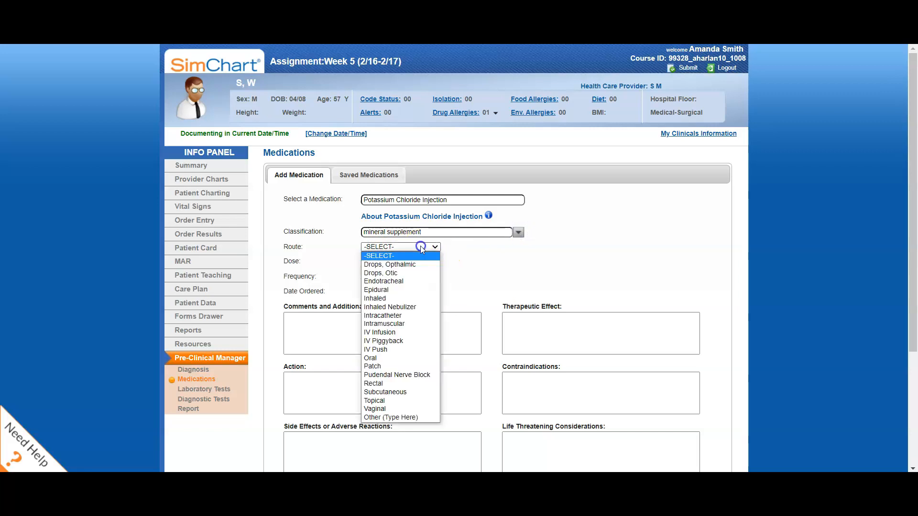
click(389, 342)
click(363, 261)
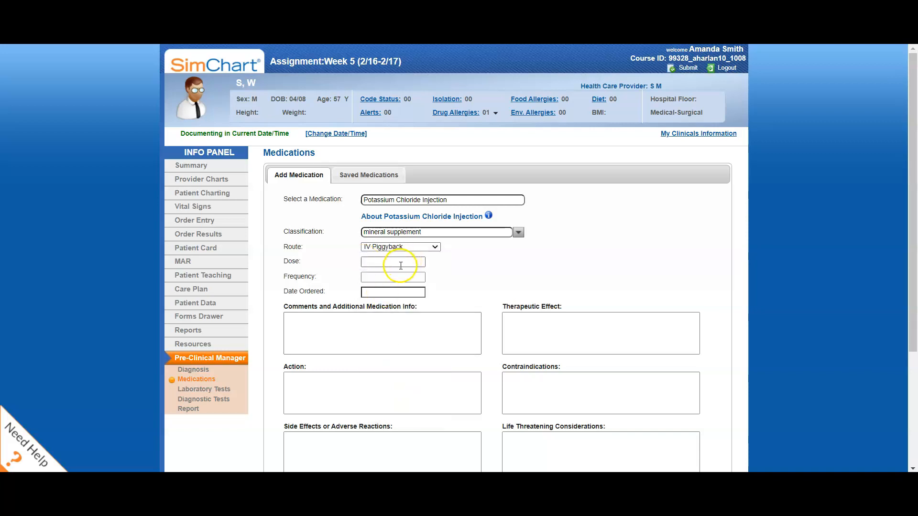
click(395, 246)
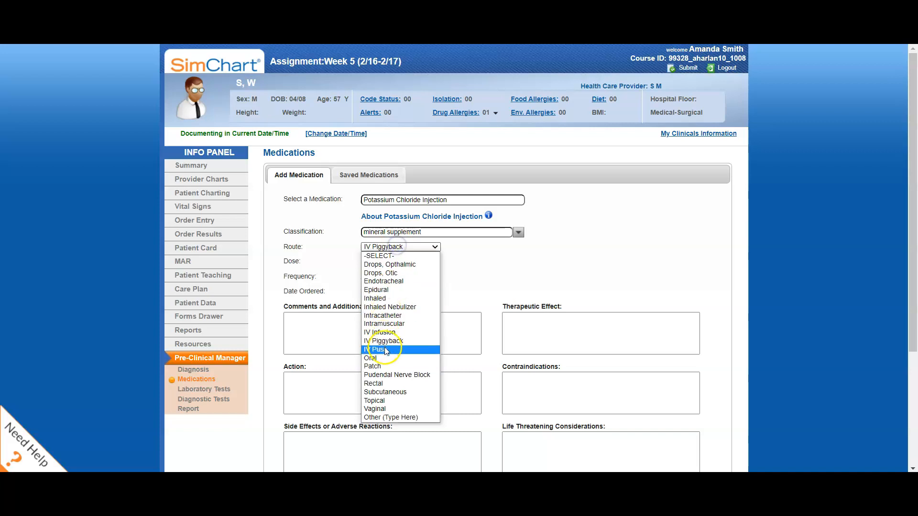
click(392, 333)
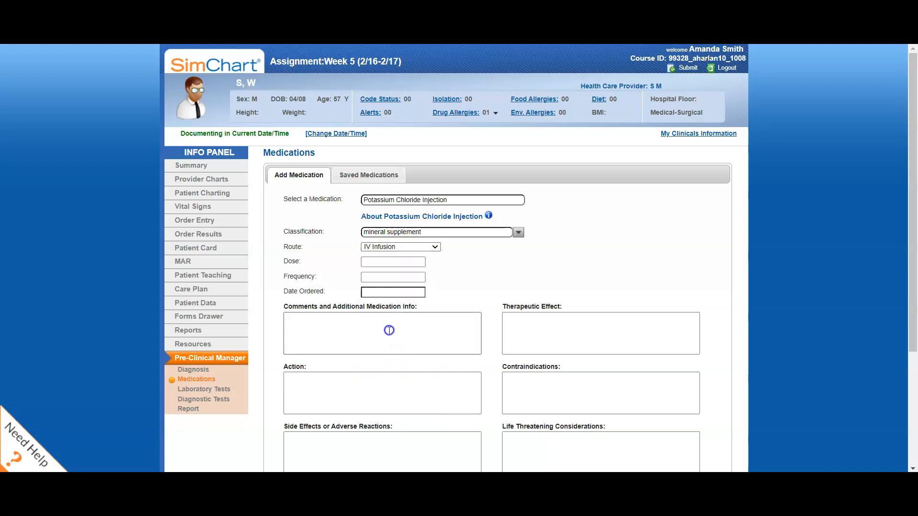
Set the medication's dose to 20 meq, its frequency to daily and its order date to 02/04/2022.
click(369, 263)
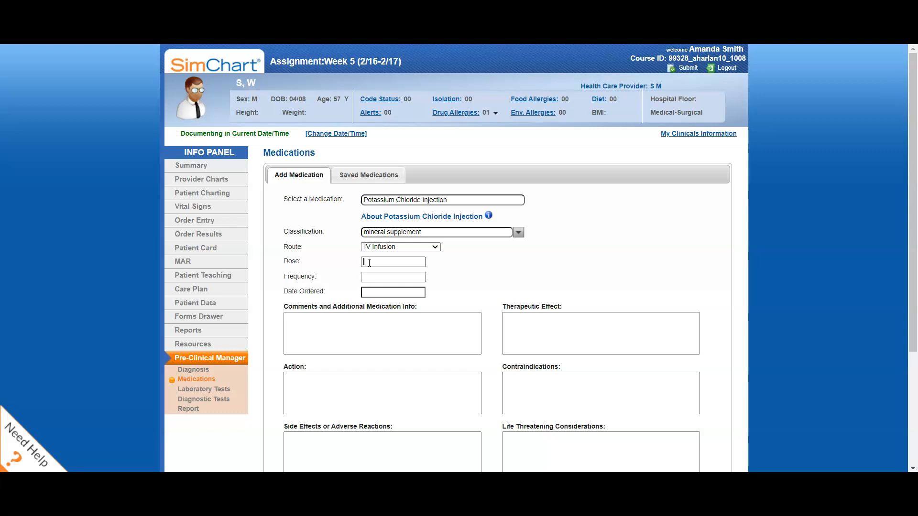
text(20 meq)
click(383, 278)
text(daily)
click(390, 292)
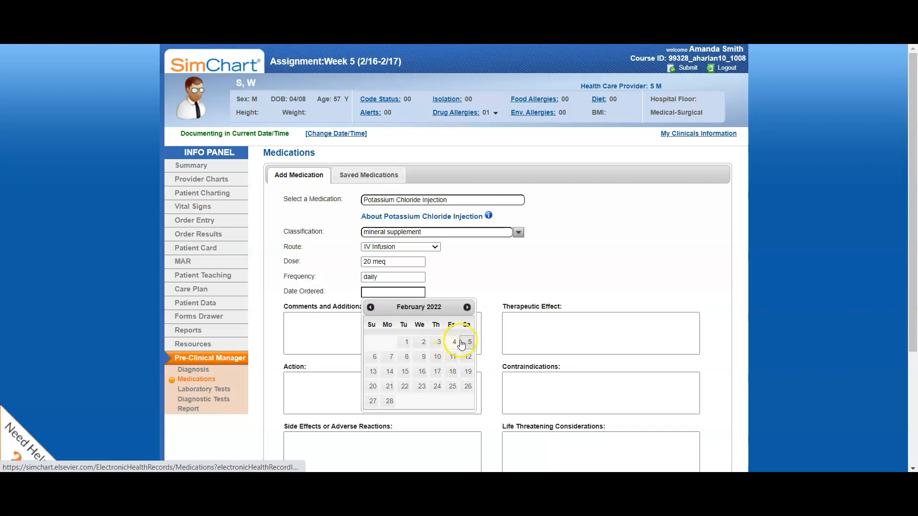
click(454, 344)
Enter "Potassium level 2.5; need IV potassium replacement" in the medication's comments and additional info.
scroll(471, 286, down, 1)
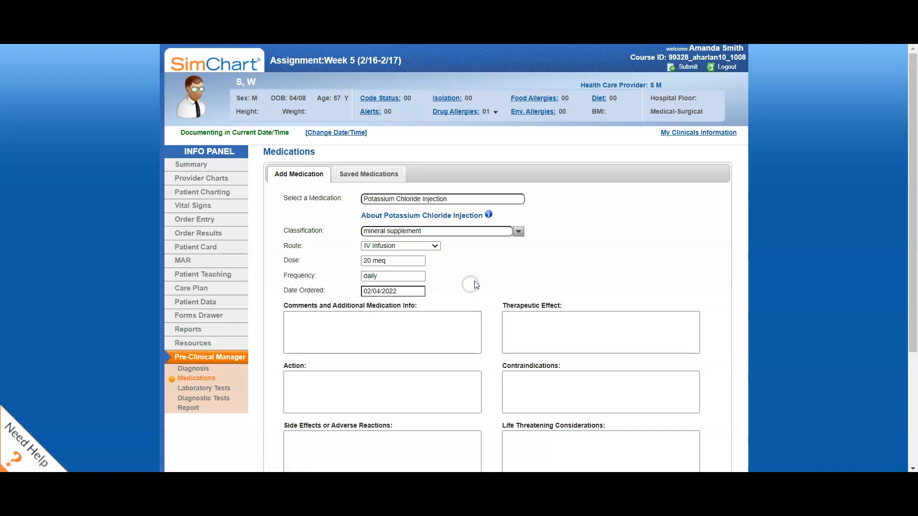
scroll(478, 278, down, 2)
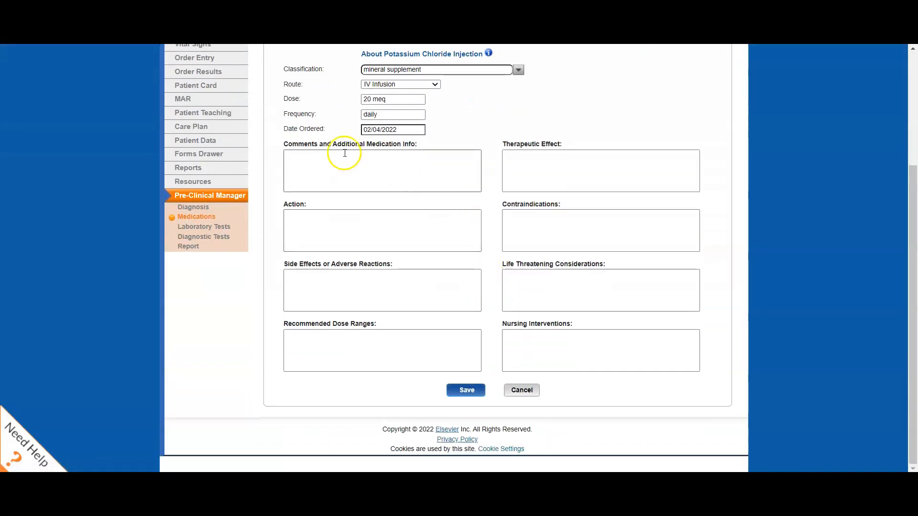
click(294, 162)
text(Potassium level 2.5)
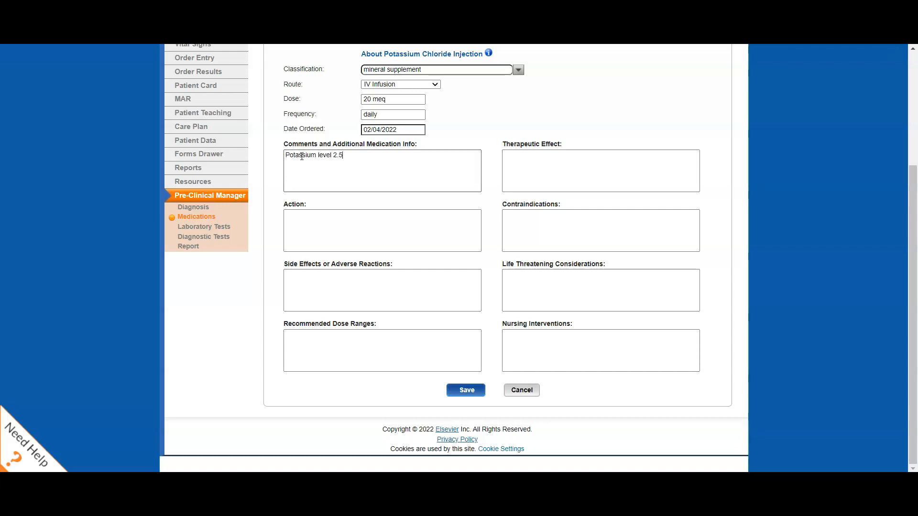
click(306, 164)
text(2.5; need IV potassium replacement)
Add a second line to the medication comments reading "Why is my patient taking this medication?" in quotation marks.
click(337, 152)
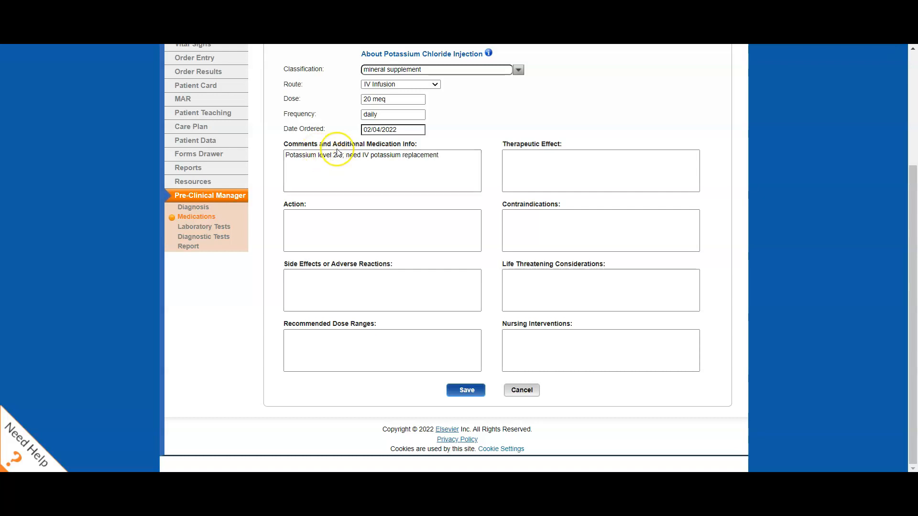
text("Why is my patient taking th)
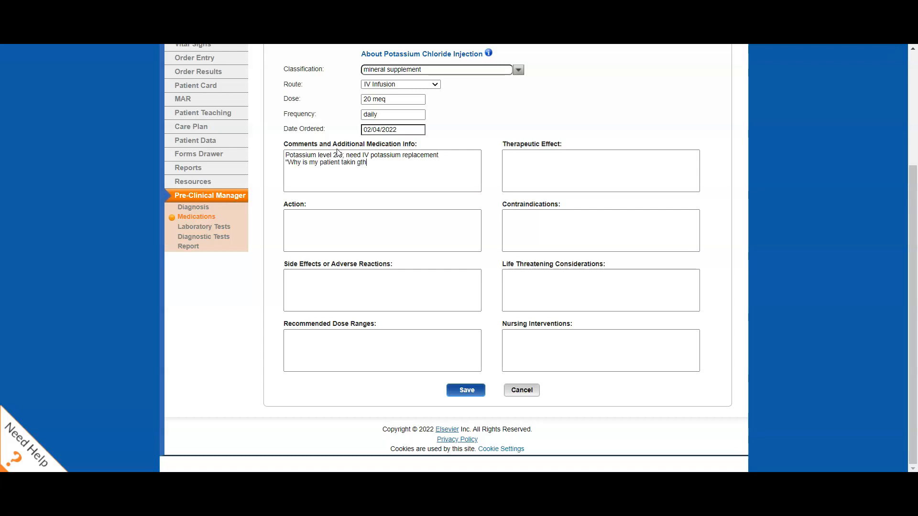
text(is medication?")
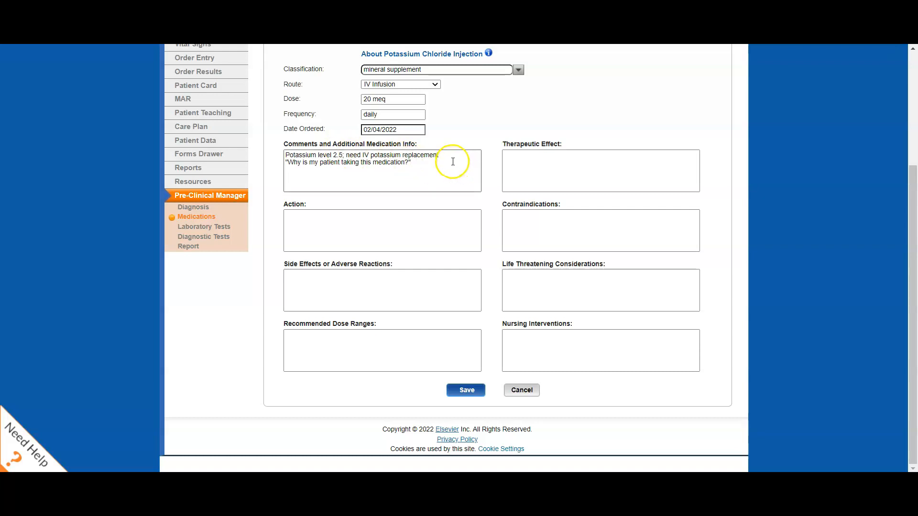
Enter "Hyperkalemia, burning at infusion site," as the medication's side effects or adverse reactions.
click(286, 279)
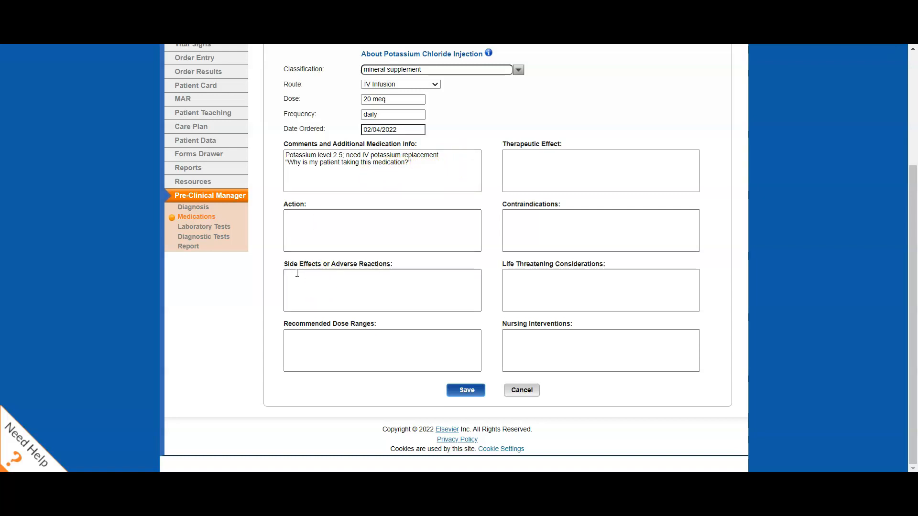
text(Hype)
text(rkalemia)
text(, urinary)
key(BackSpace)
key(BackSpace)
key(BackSpace)
key(BackSpace)
key(BackSpace)
key(BackSpace)
text(in)
text(burning at infusion site,)
click(304, 233)
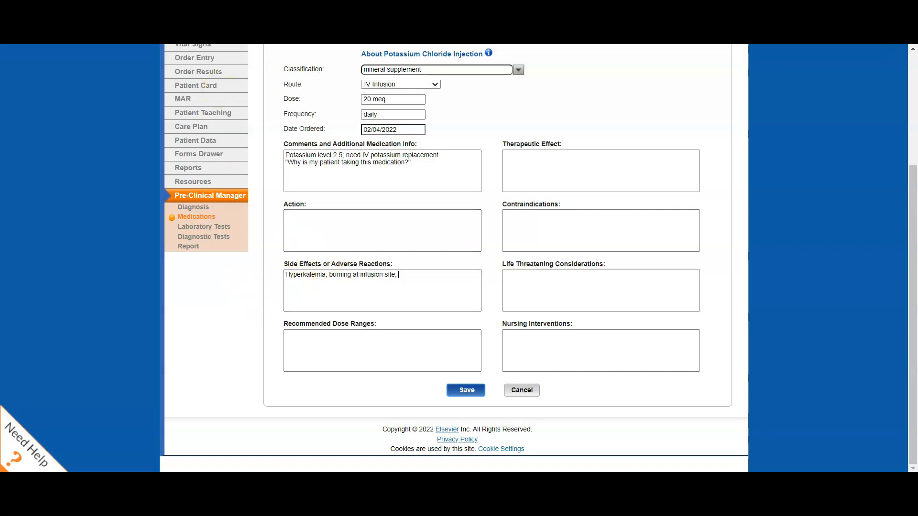
Check the Adverse Reactions section of the Clinical Pharmacology monograph and add "cardiac arrhythmias" to the side effects in SimChart.
click(203, 9)
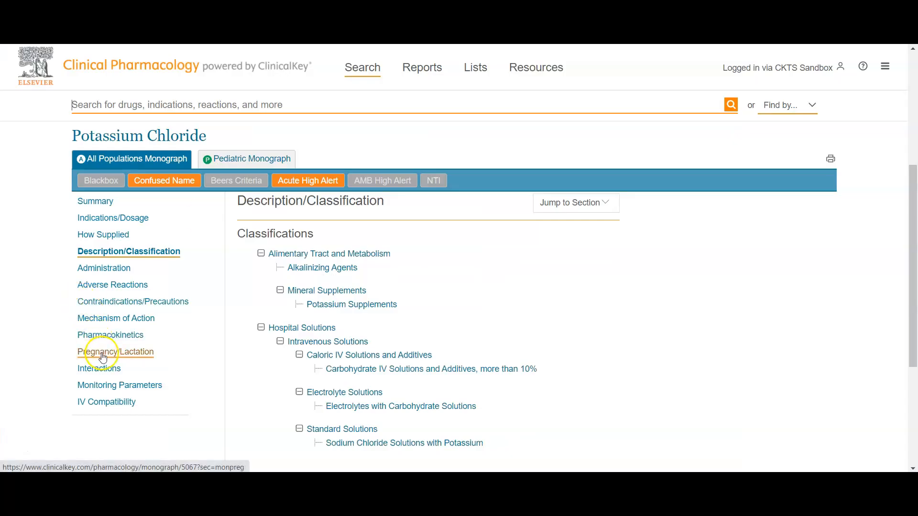
click(129, 287)
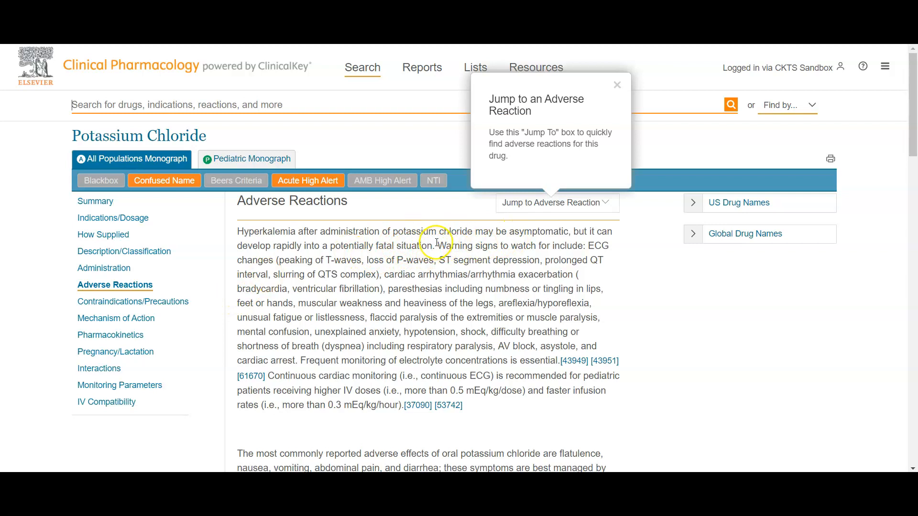
drag(439, 246, 630, 277)
click(411, 276)
click(415, 488)
text(cardiac arrhy)
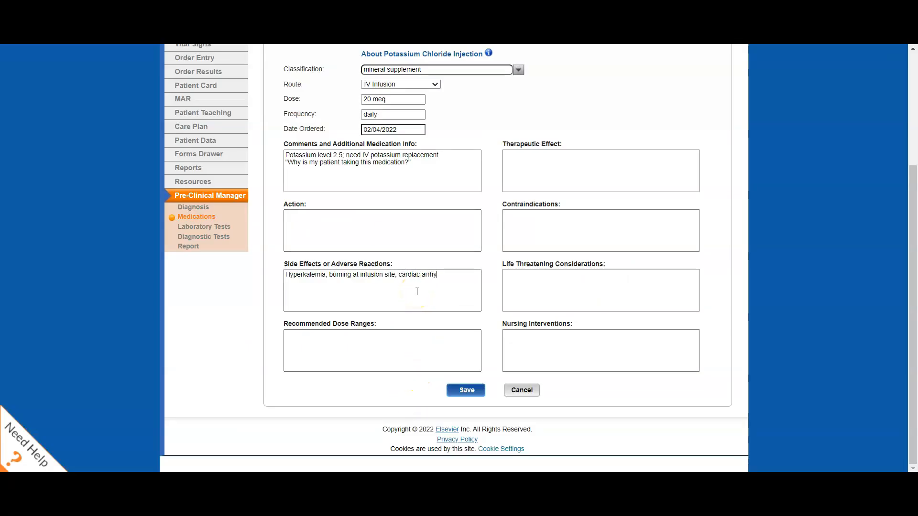
text(thmias)
Enter nursing interventions starting "Monitor for cardiac arrhythmias; monitor lab values, specifically potassium levels; monitor infusion site for redness,".
click(530, 343)
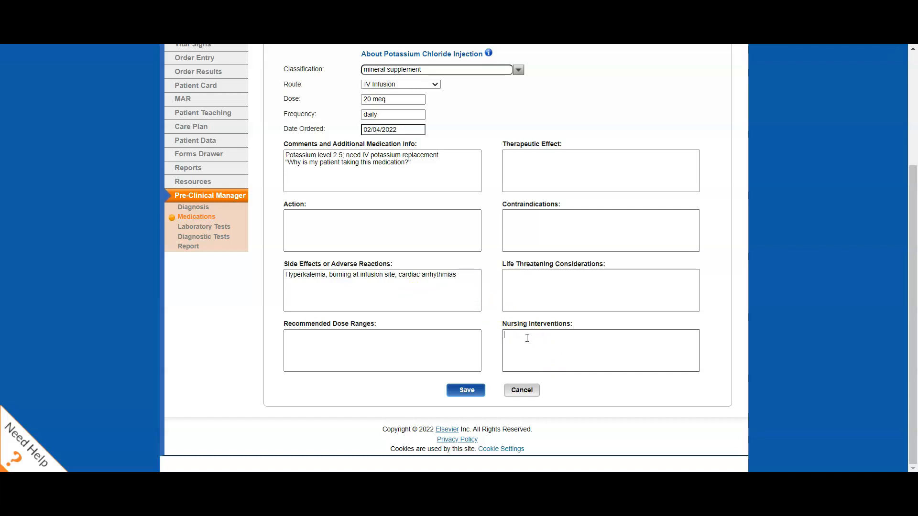
text(Monitor for cardiac arrhythmias; monitor lab values,)
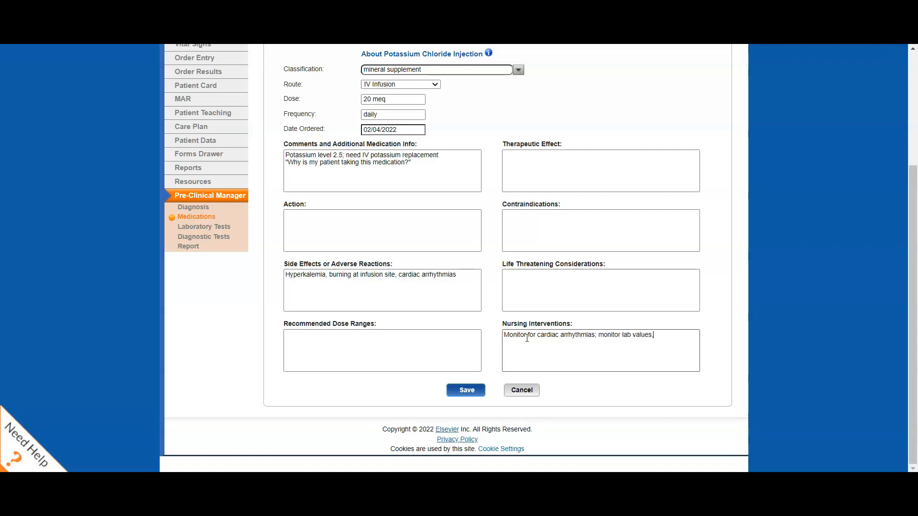
text( specifically potassium levels; monitor infusion site for redness,)
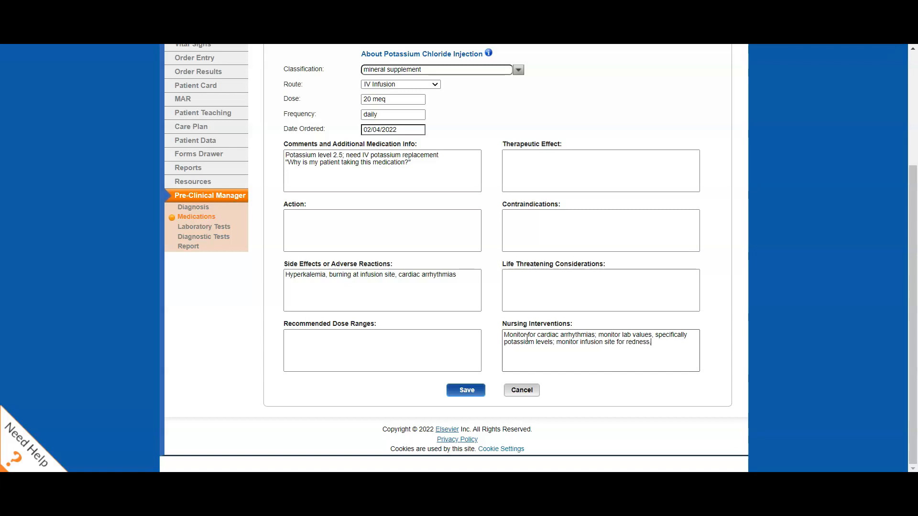
text(ing, or pain.)
scroll(455, 229, up, 3)
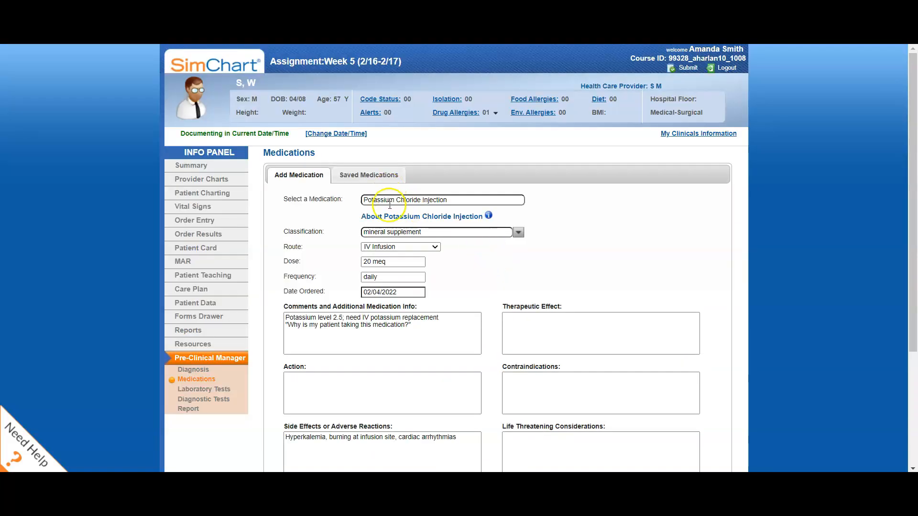
Save the completed Potassium Chloride Injection medication entry.
scroll(477, 262, down, 2)
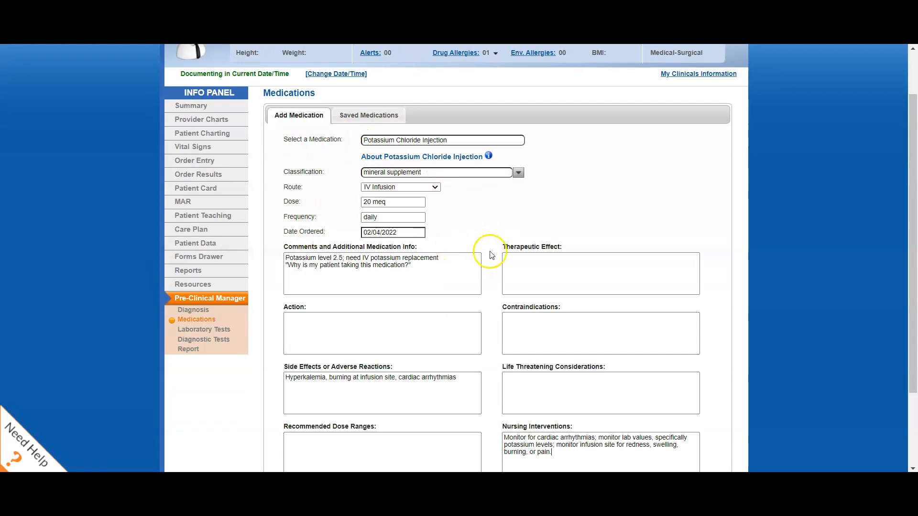
scroll(491, 255, down, 3)
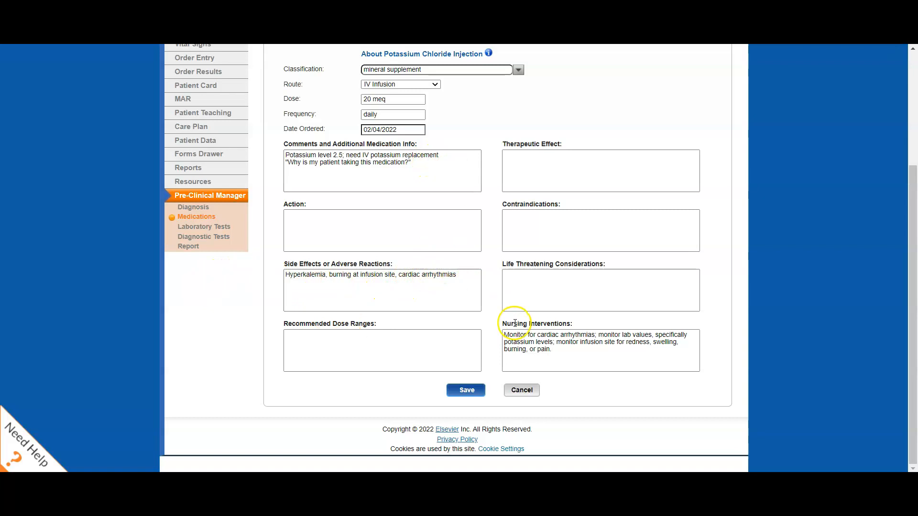
click(466, 390)
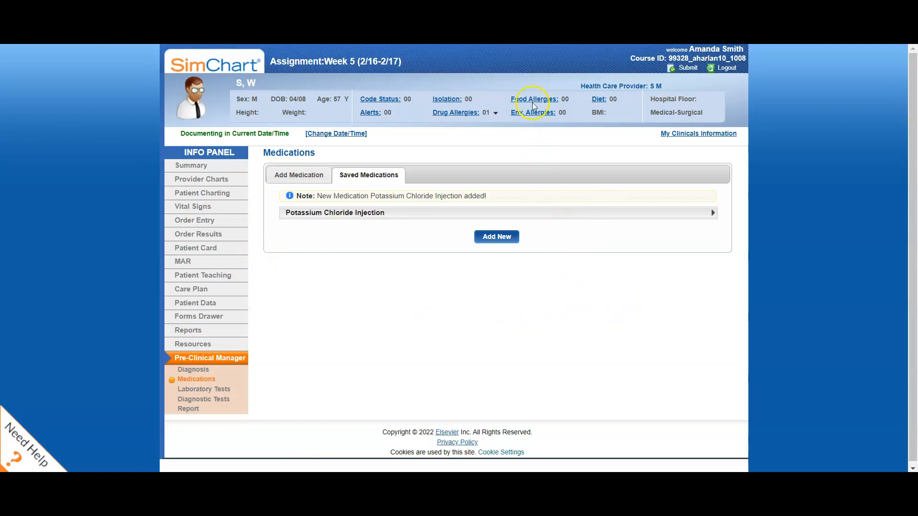
click(682, 69)
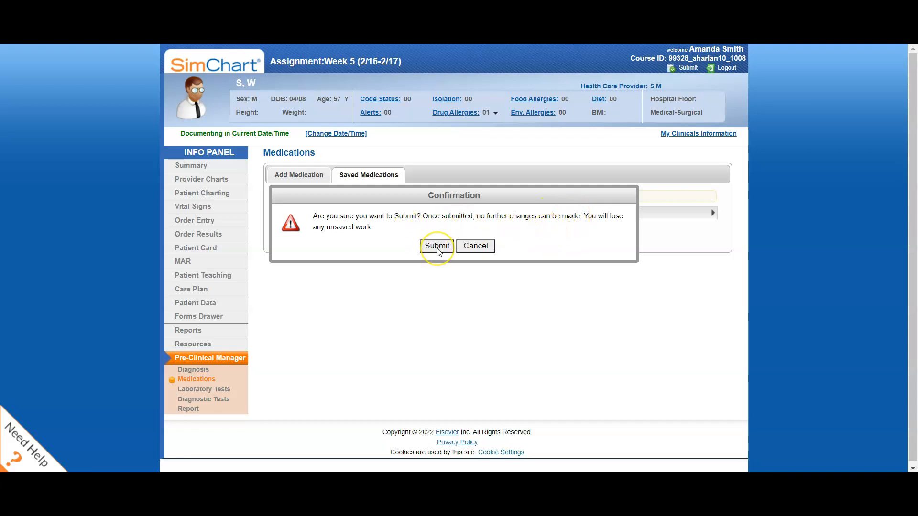
click(474, 246)
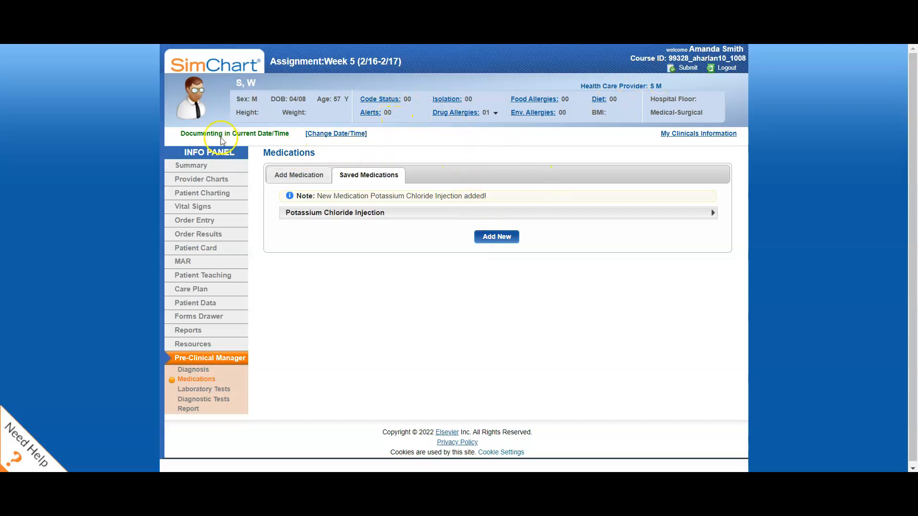
click(335, 134)
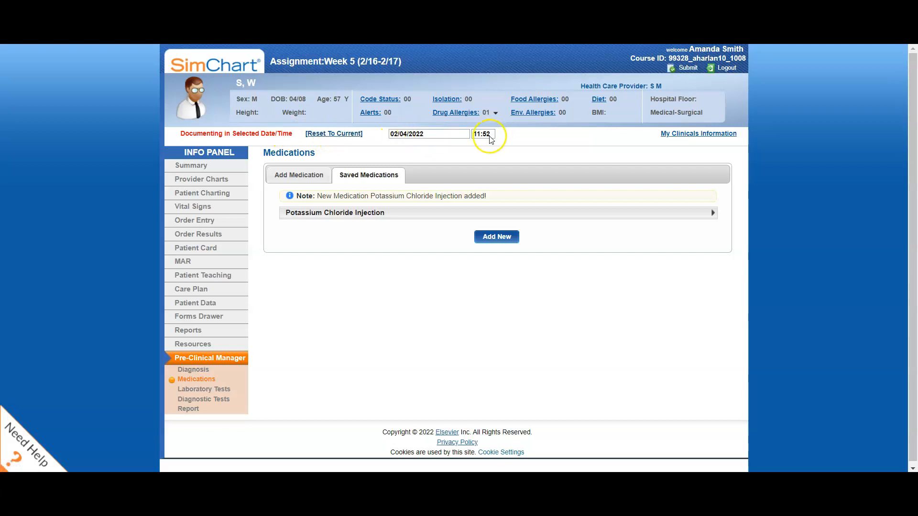
Open the Miscellaneous Nursing Notes special chart under Patient Charting and show its saved charting.
click(198, 196)
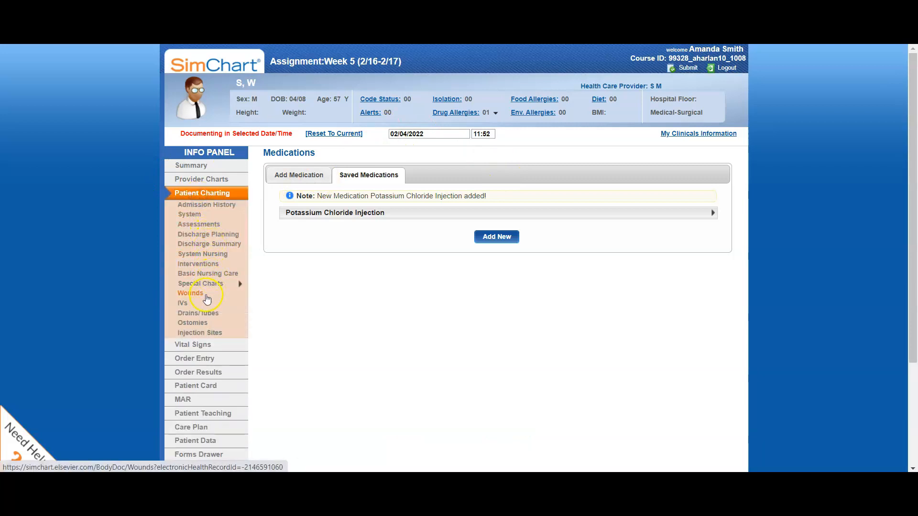
click(212, 281)
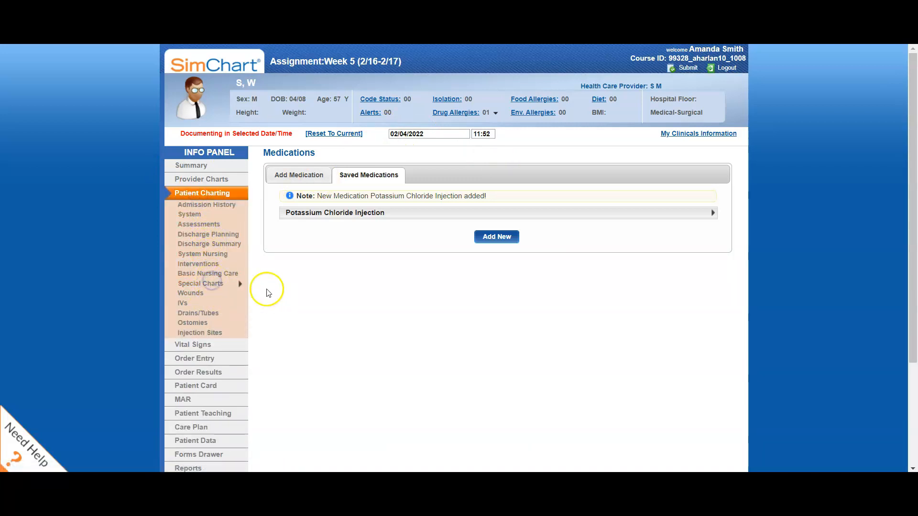
mouse_move(240, 282)
click(263, 208)
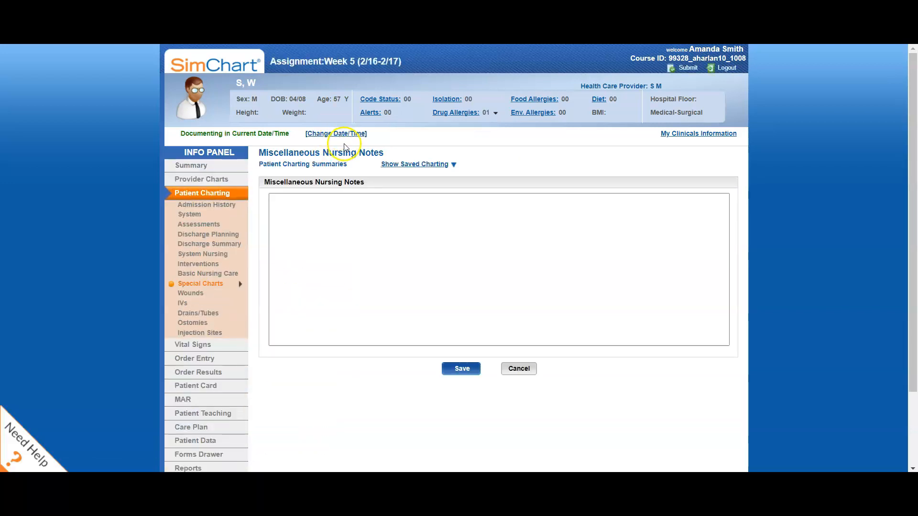
click(415, 164)
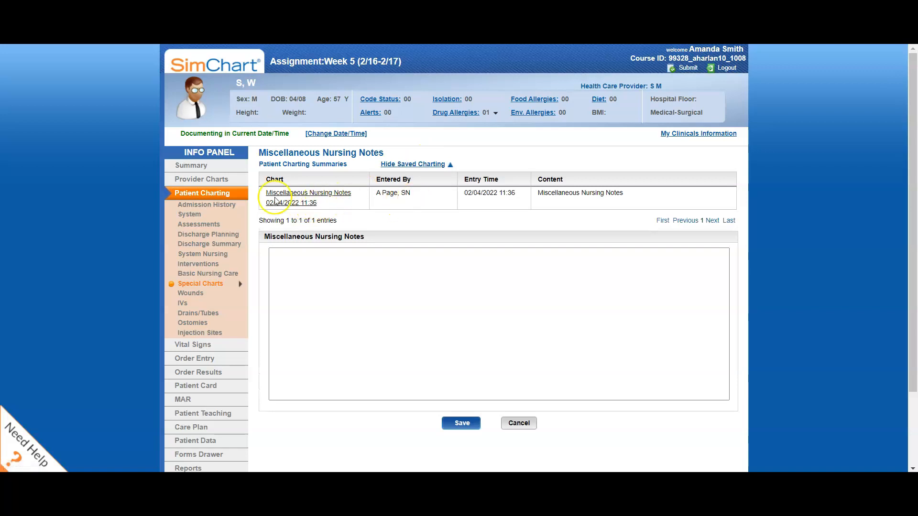
Switch to documenting in a selected date and time and set the time to 10:30 on 02/04/2022.
click(320, 134)
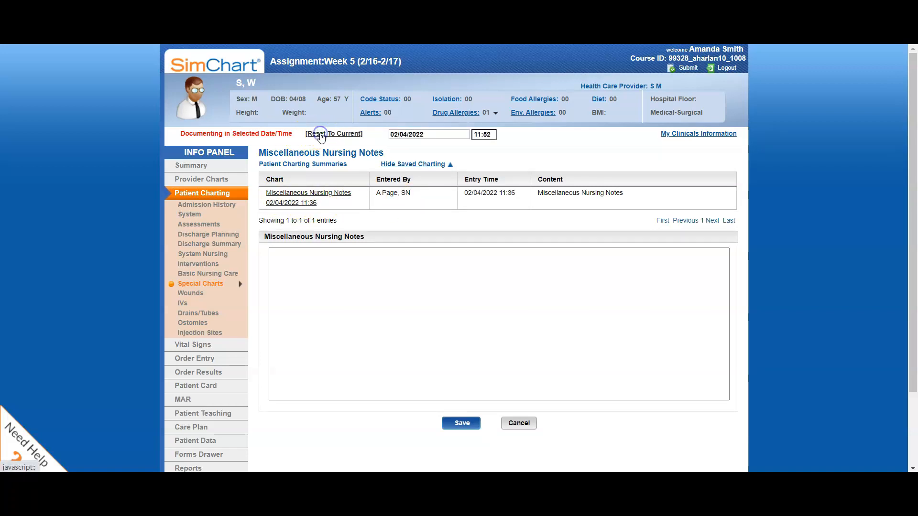
click(492, 136)
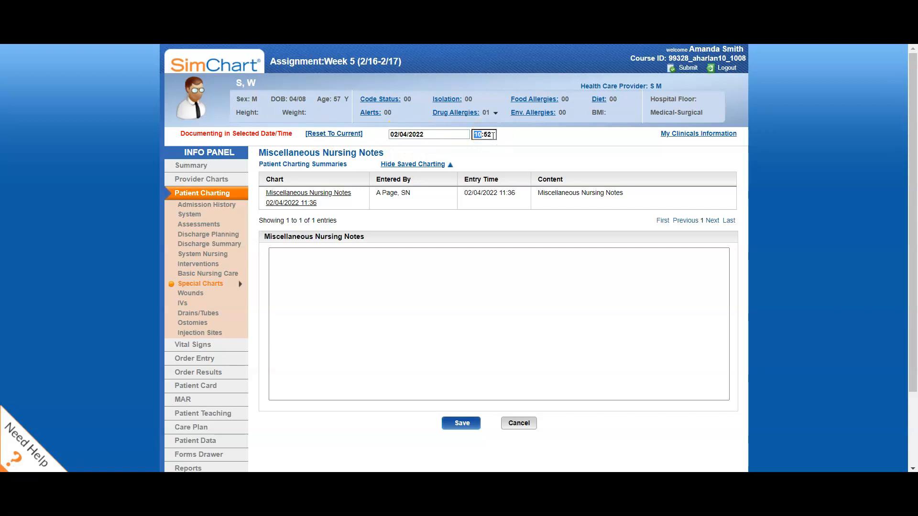
click(487, 135)
Save a miscellaneous nursing note with the placeholder text "jfdajfdisaoncds" and show the saved charting list.
click(333, 269)
text(jfdajfdisad)
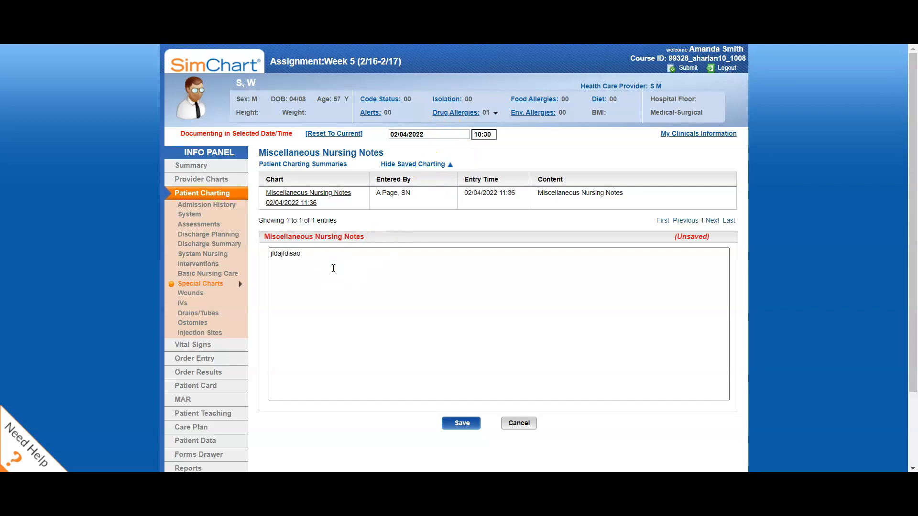
click(462, 423)
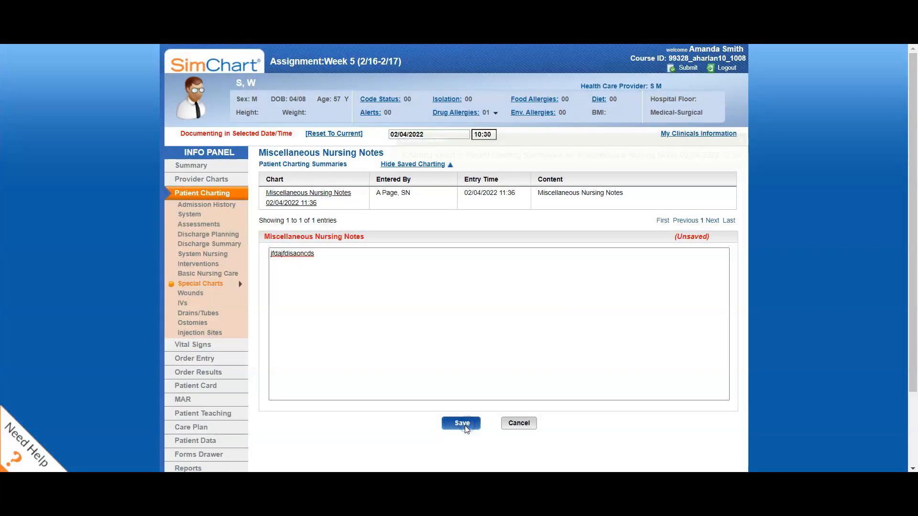
click(459, 250)
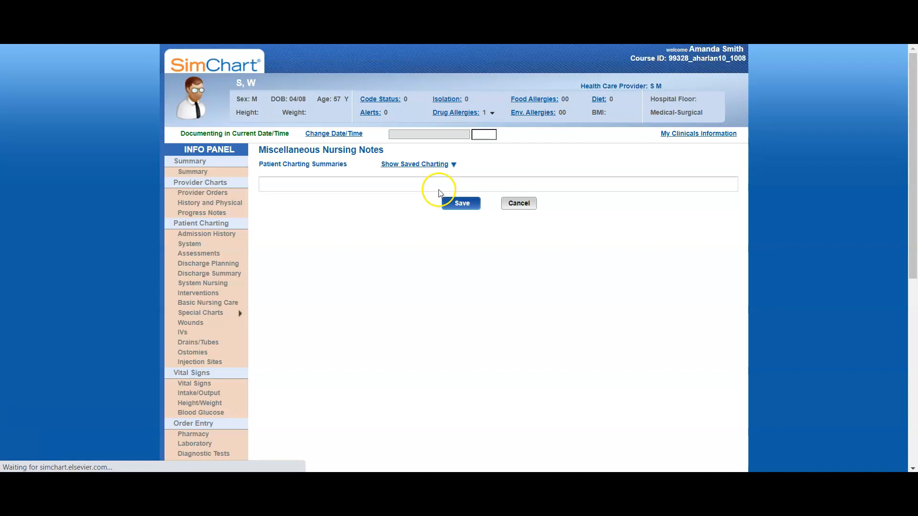
click(414, 162)
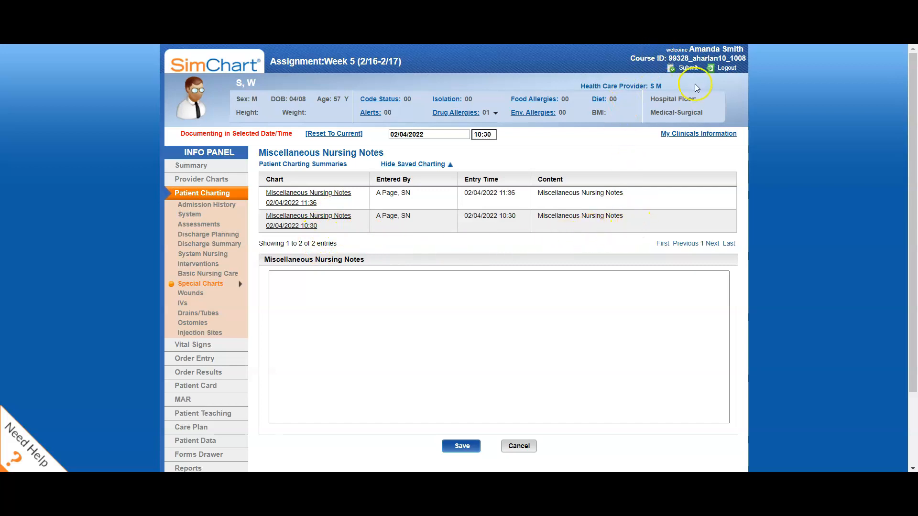
Submit the Week 5 assignment for grading and acknowledge the submission message.
click(688, 70)
click(437, 247)
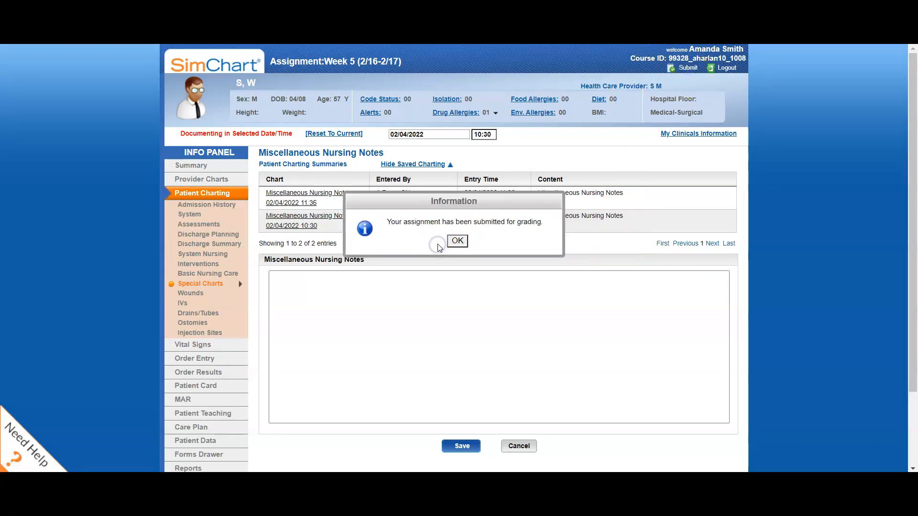
click(457, 241)
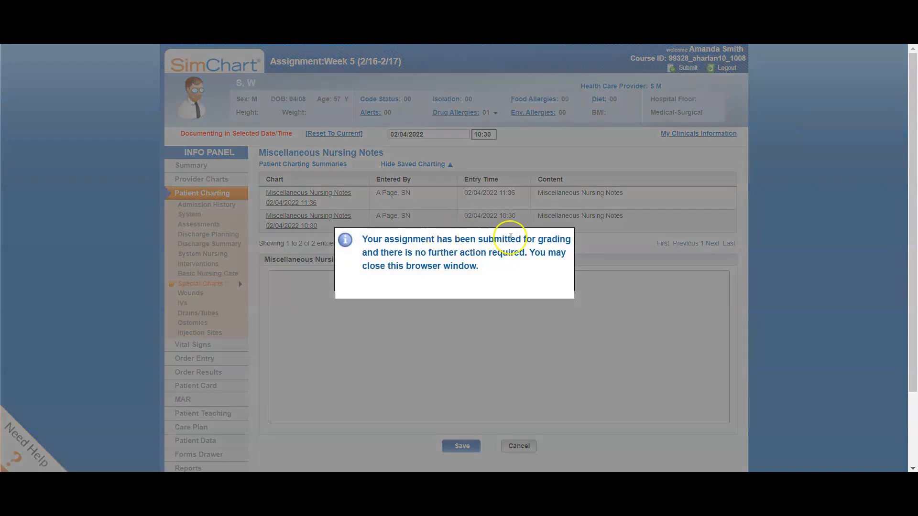